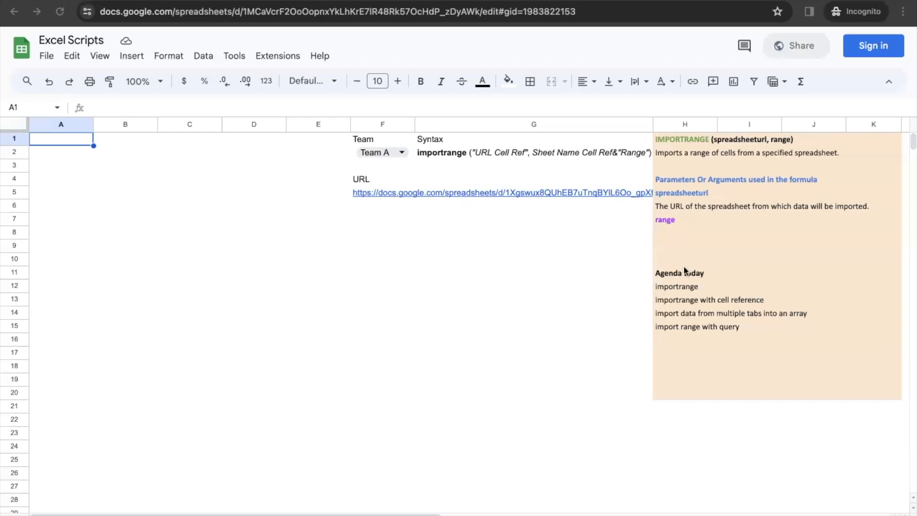
Step: Step through agenda items H11–H15, then start typing =importrang in cell A1
mouse_move(678, 276)
mouse_down()
mouse_move(678, 326)
mouse_move(681, 280)
mouse_up()
click(674, 285)
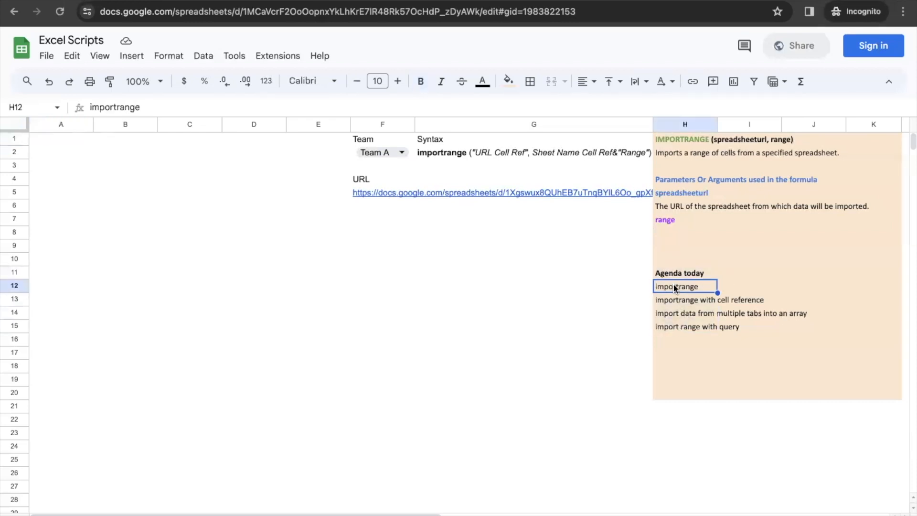
key(Down)
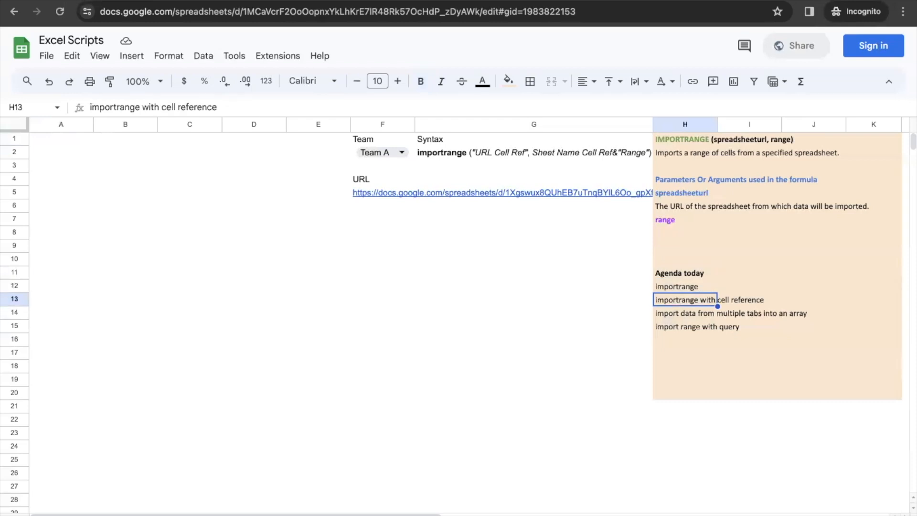
key(Down)
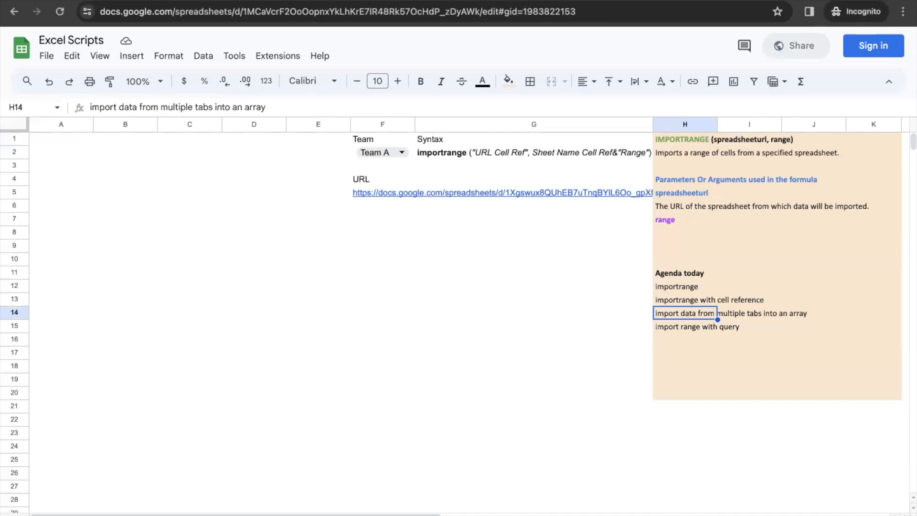
key(Down)
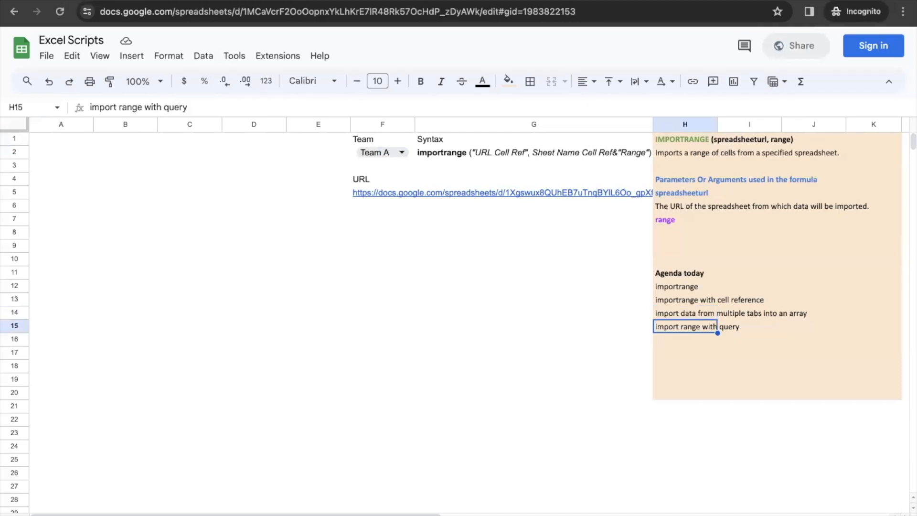
click(68, 139)
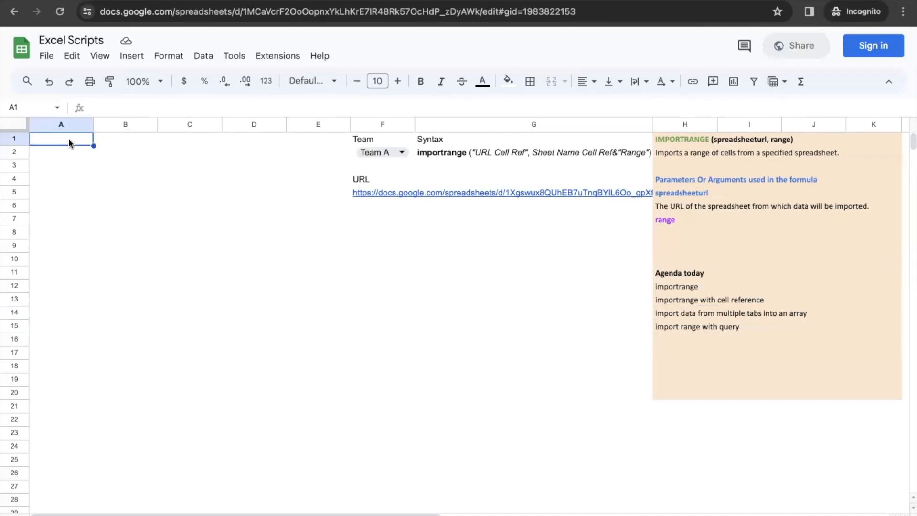
text(=importrang)
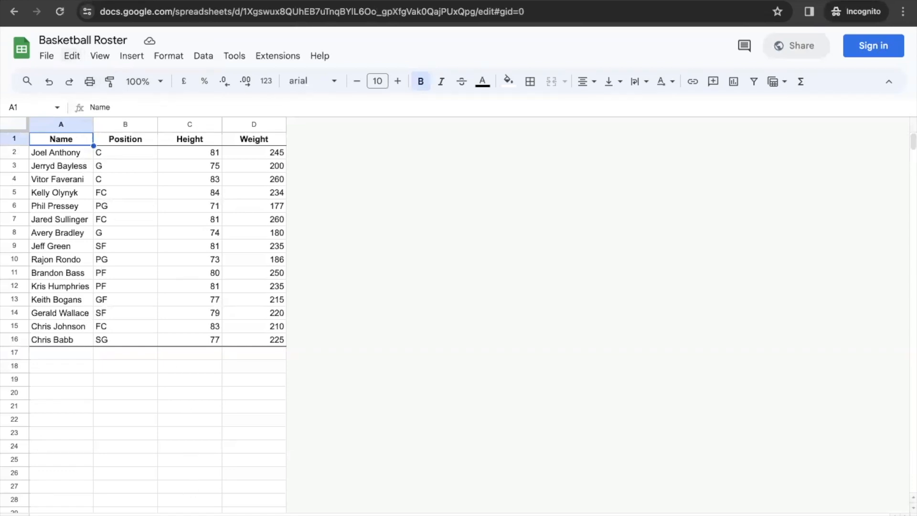
Step: Check the roster's team sheets, then restart A1's formula as =importrange(
click(209, 515)
click(102, 515)
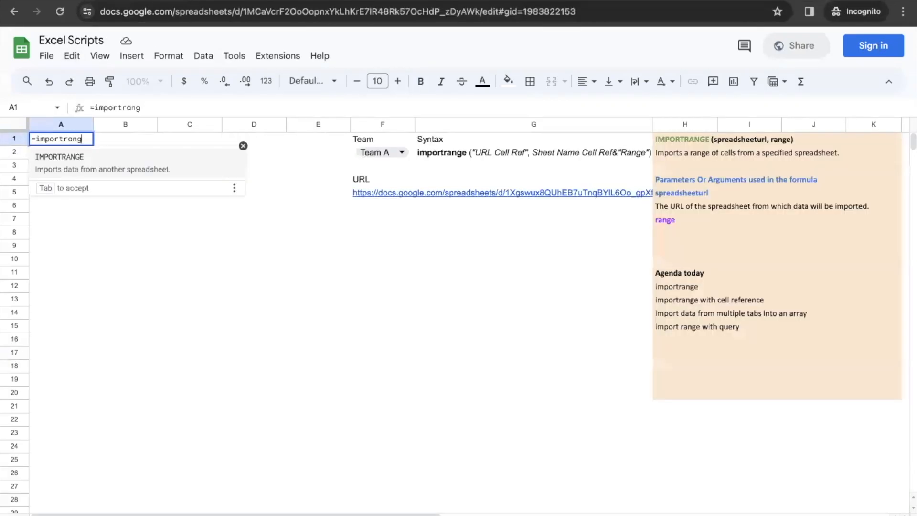
key(Escape)
key(Escape)
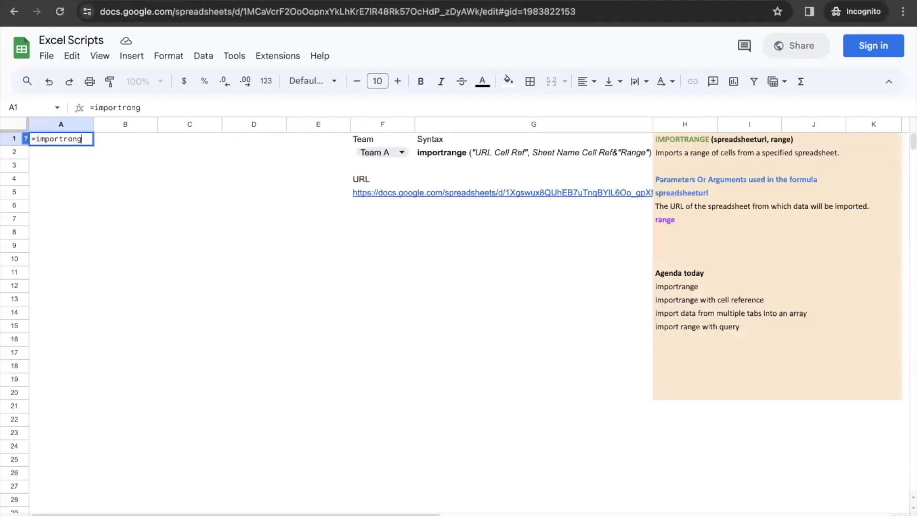
text(=i)
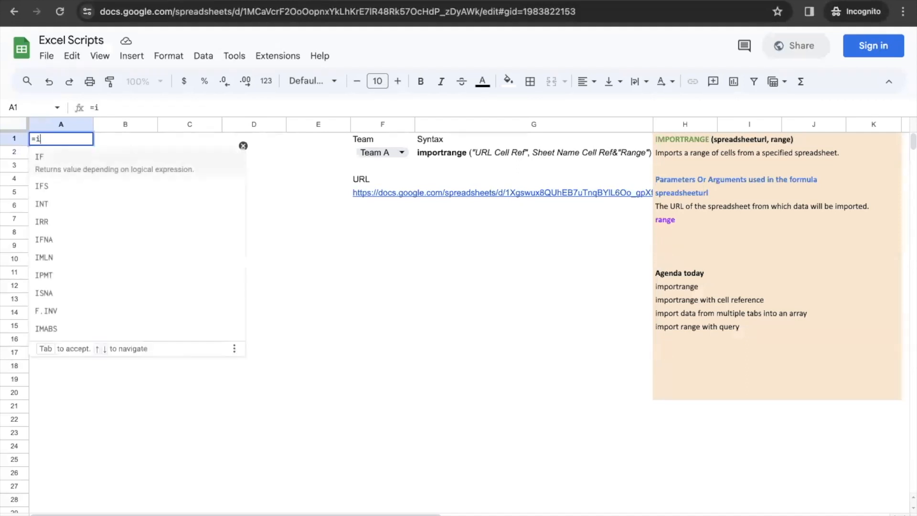
text(mportra)
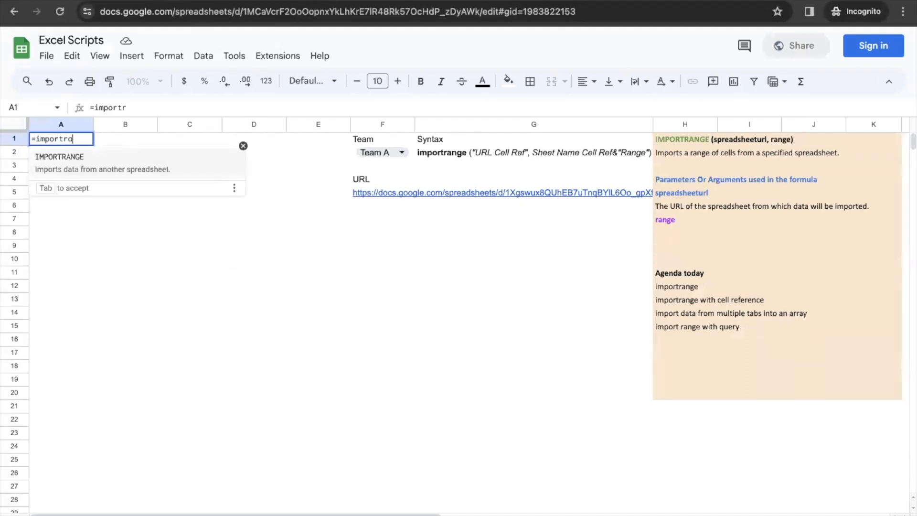
text(nge()
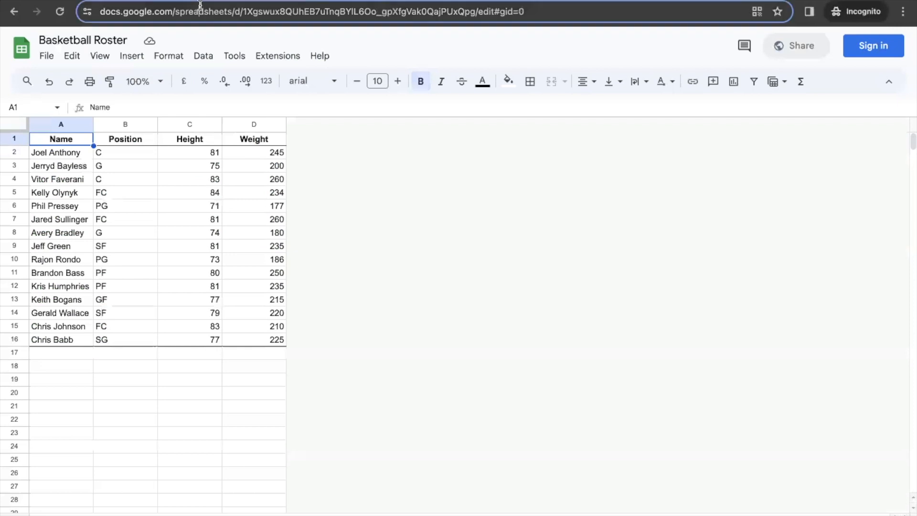
Step: Paste the Basketball Roster URL in quotes as the first argument, followed by ","
click(200, 11)
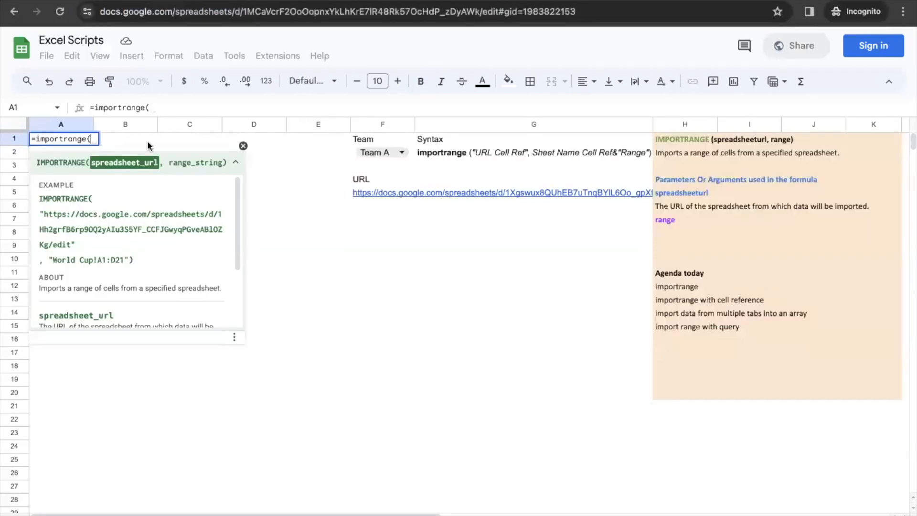
text(")
text(")
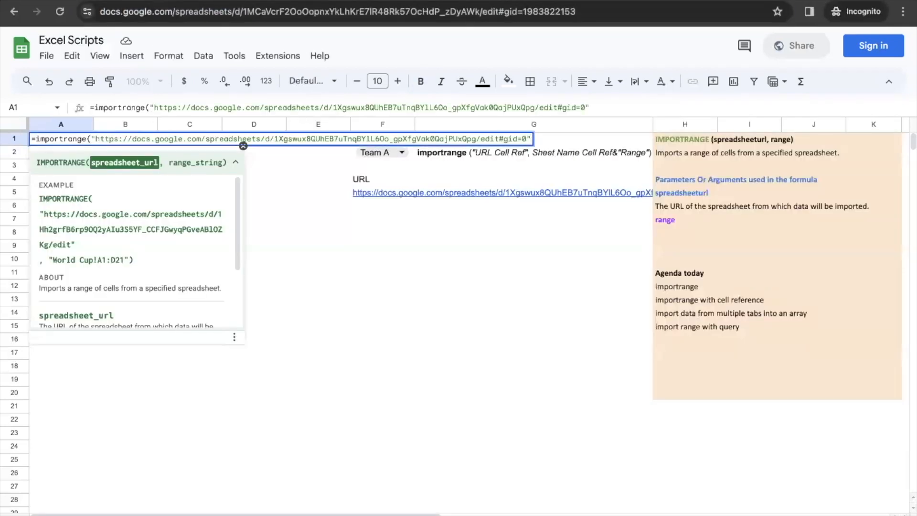
text(,)
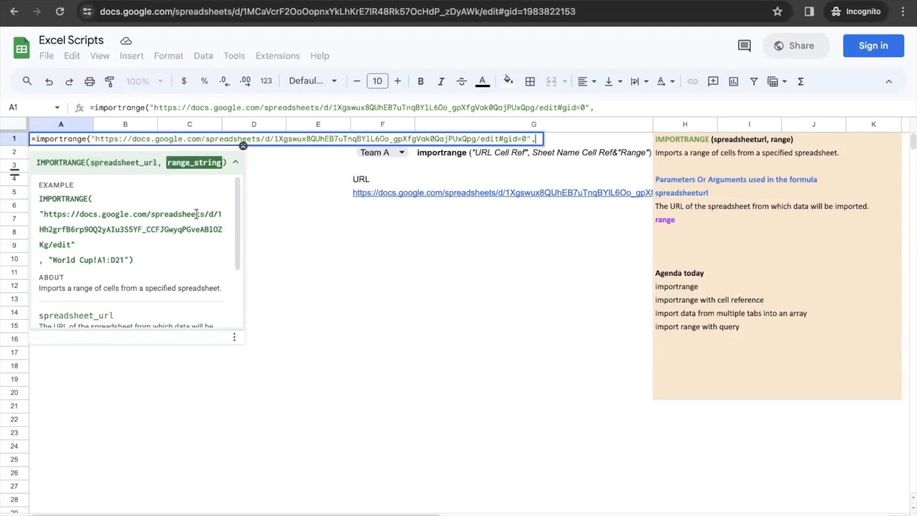
text(")
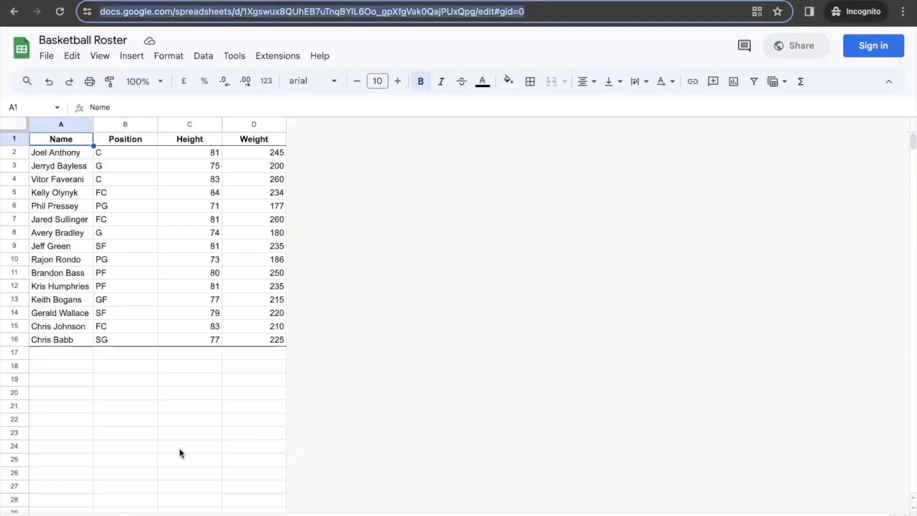
Step: Finish A1's IMPORTRANGE with the range "Team A!A1:D20" and commit it
key(shift+F11)
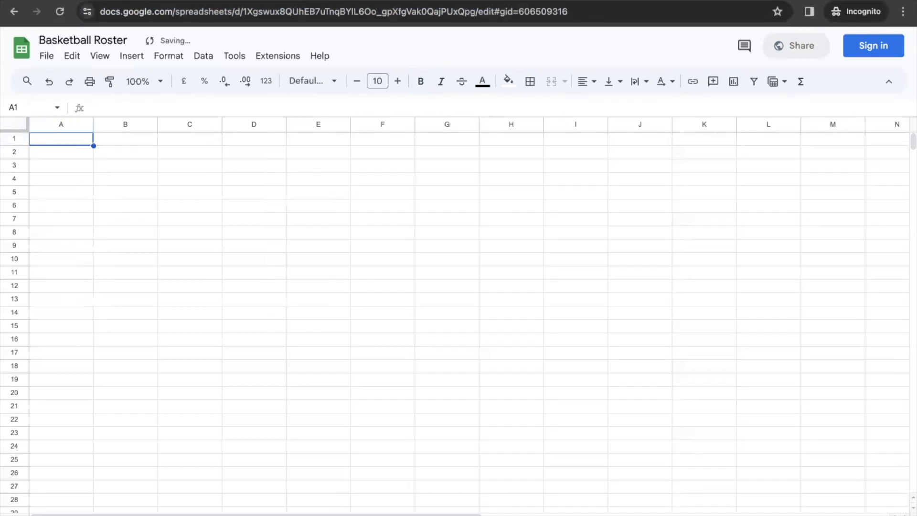
click(91, 515)
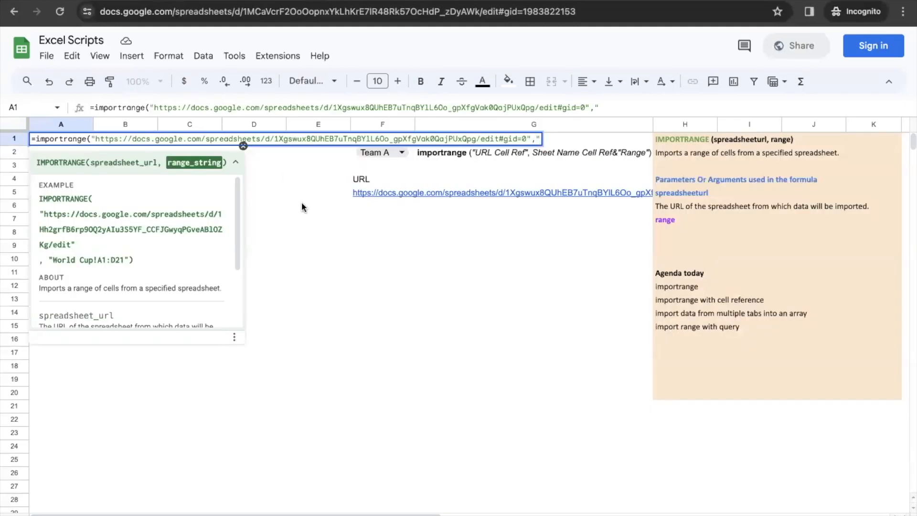
text(Team A)
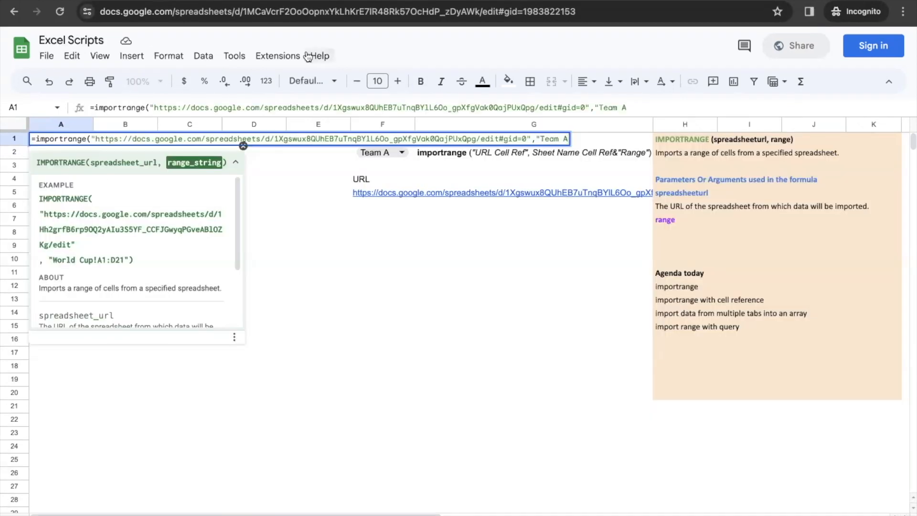
text(!)
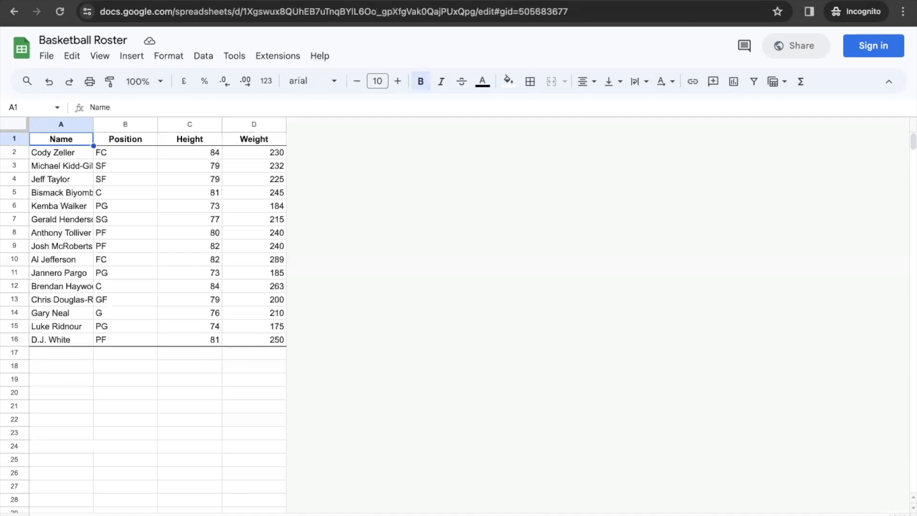
click(63, 515)
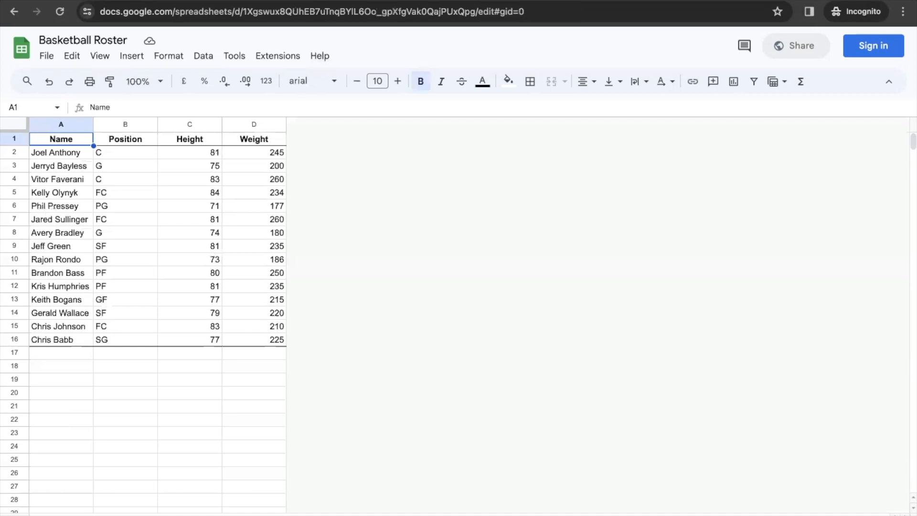
click(526, 1)
text(A)
text(1:)
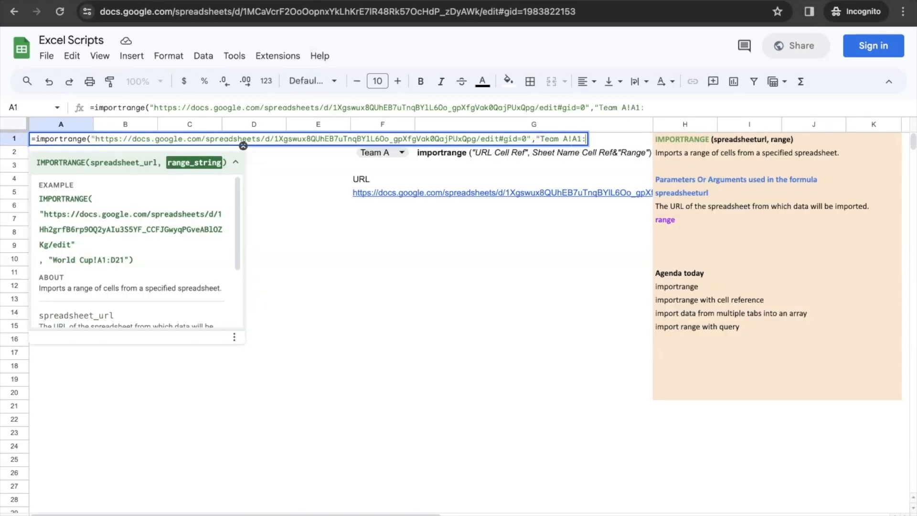
text(D20"))
key(Return)
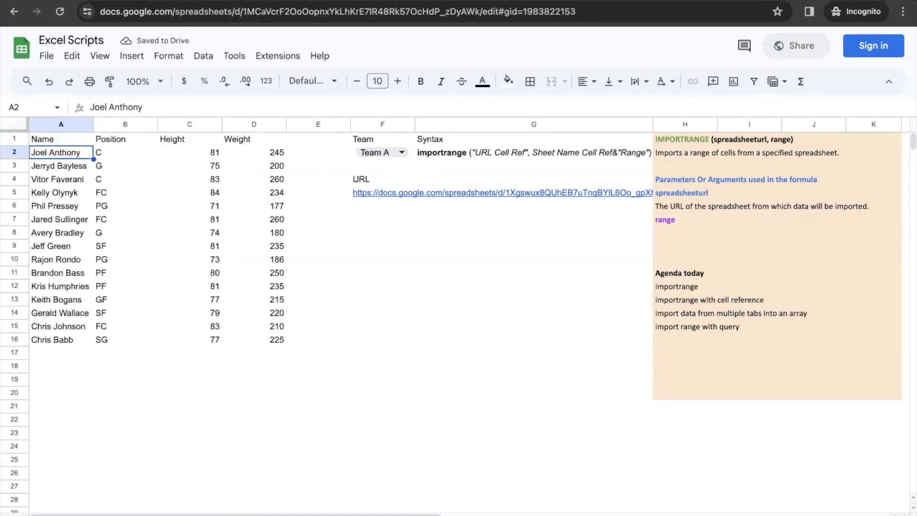
Step: Copy the other team's last player row A16:D16 into A17 of the Team A roster sheet
click(201, 0)
click(153, 515)
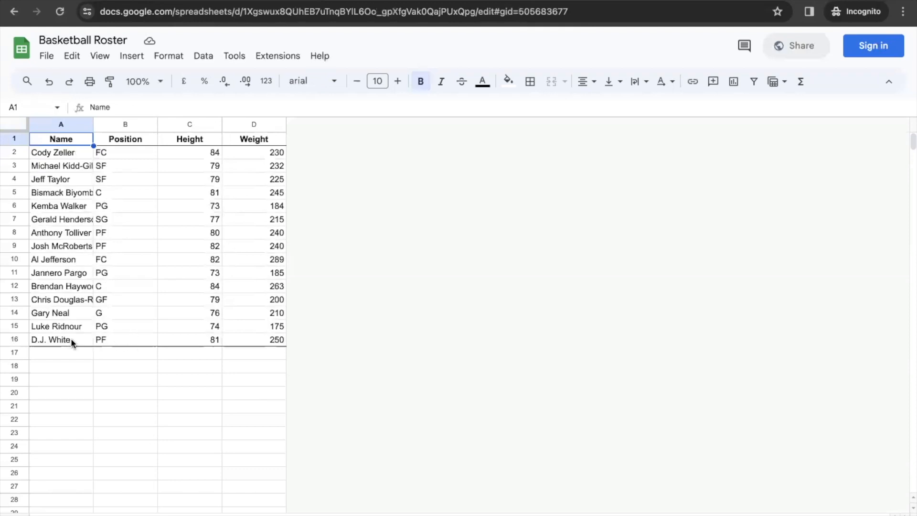
drag(71, 339, 259, 338)
key(ctrl+c)
click(114, 514)
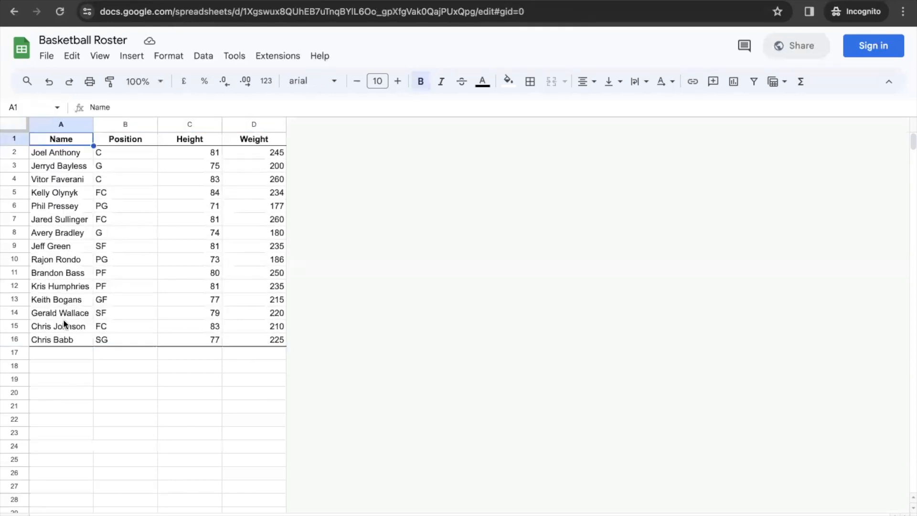
click(50, 356)
key(ctrl+v)
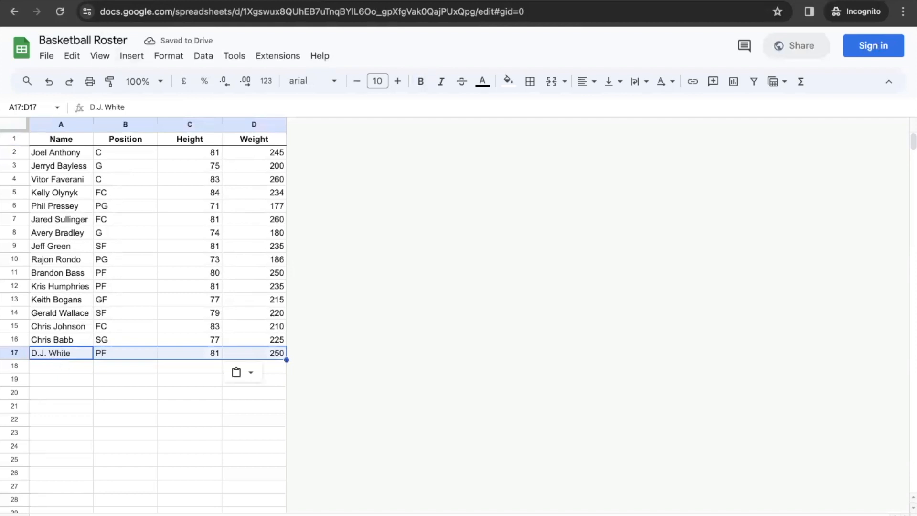
click(88, 1)
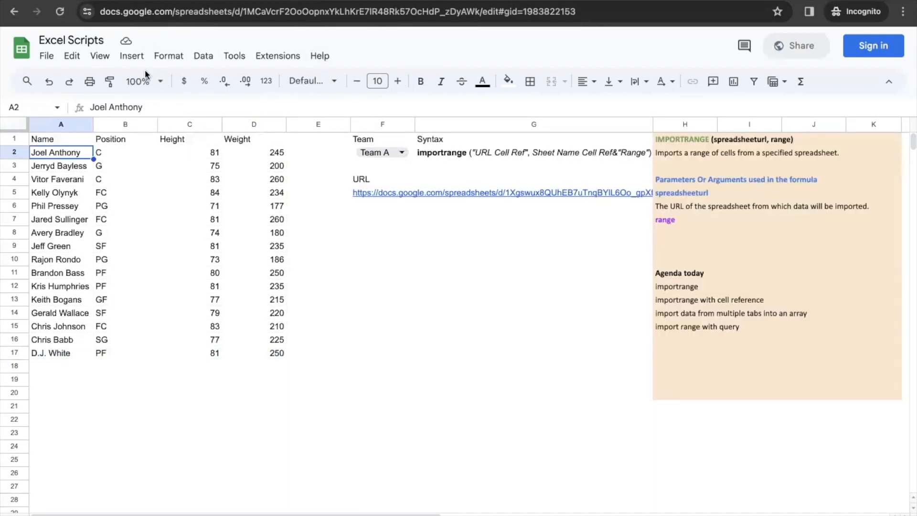
click(84, 412)
text(=impor)
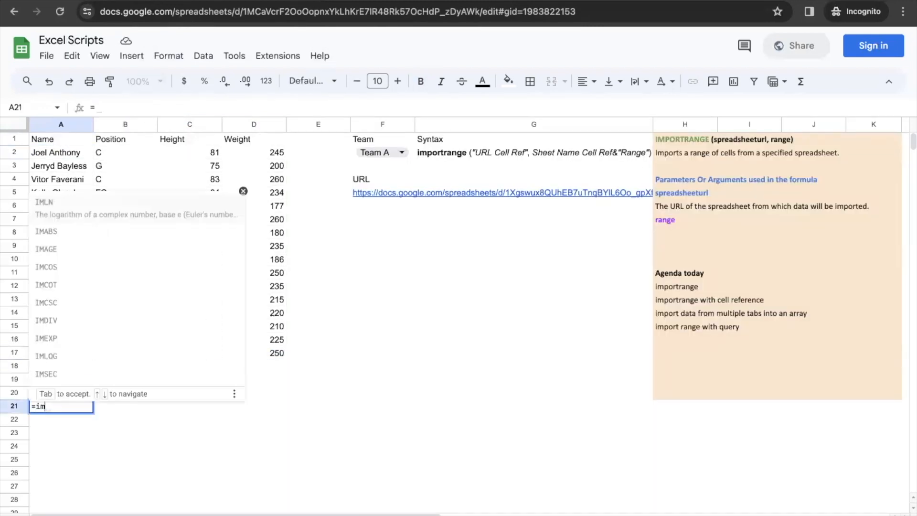
key(Tab)
key(BackSpace)
key(BackSpace)
key(BackSpace)
key(BackSpace)
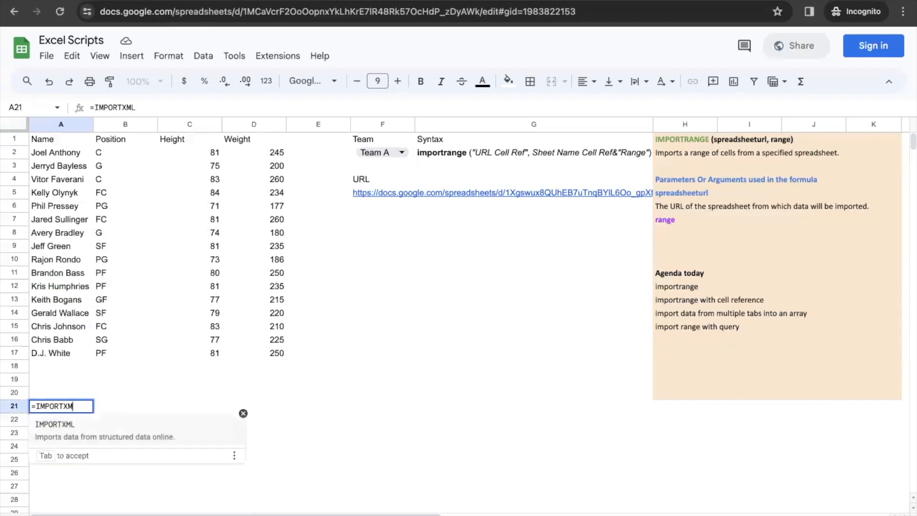
text(rang)
key(Tab)
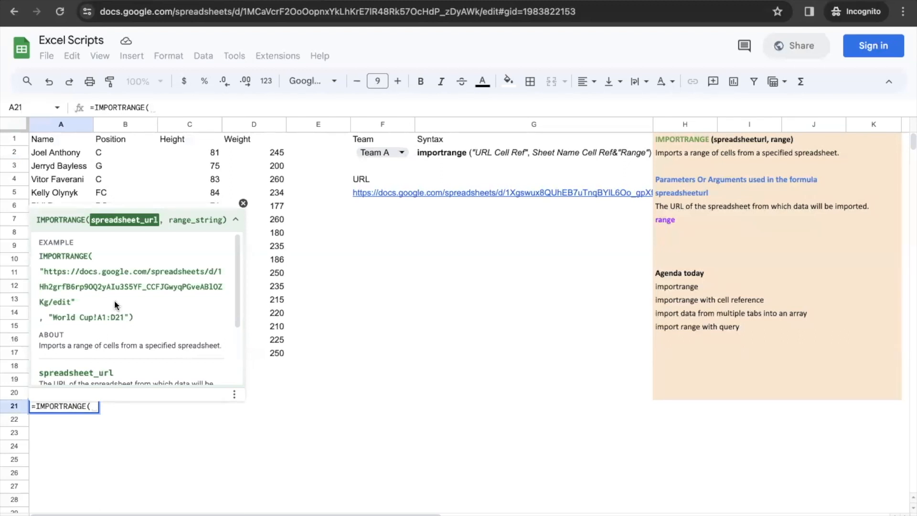
key(Escape)
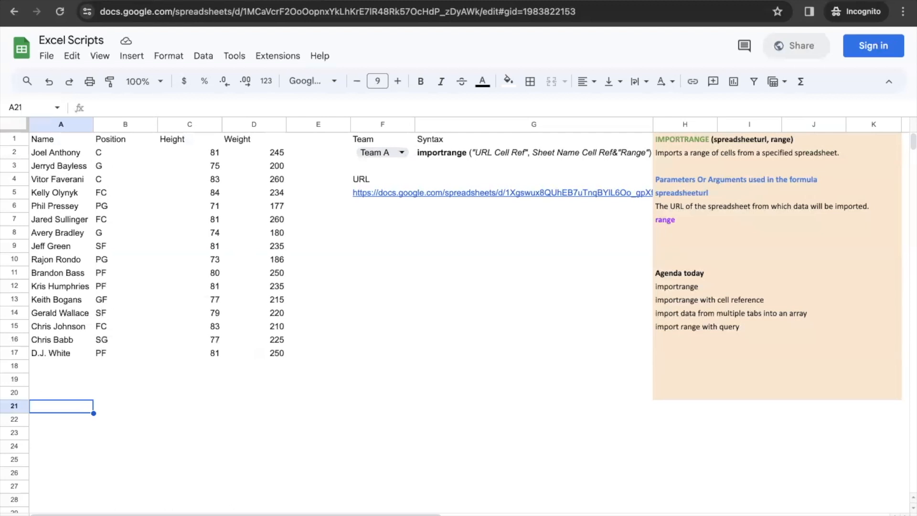
Step: Replace the quoted hard-coded URL in A1's IMPORTRANGE with a reference to cell F5
click(41, 137)
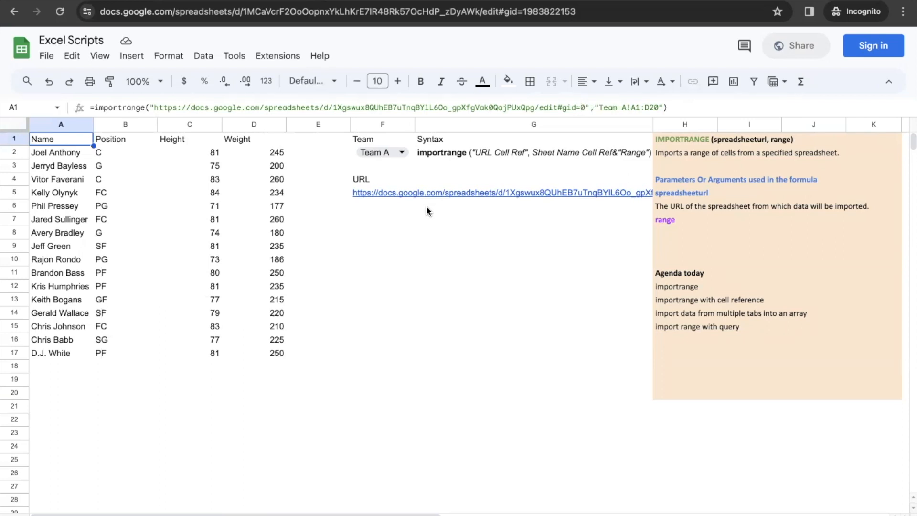
mouse_move(403, 194)
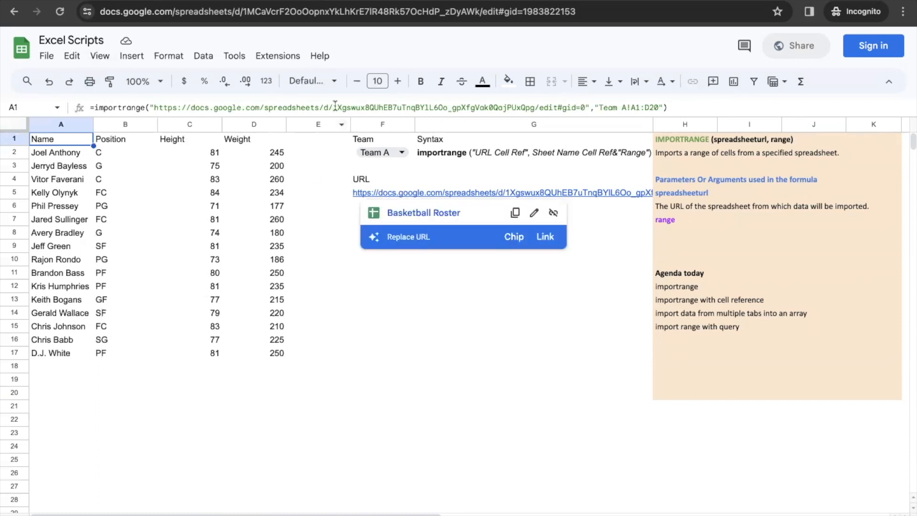
click(584, 107)
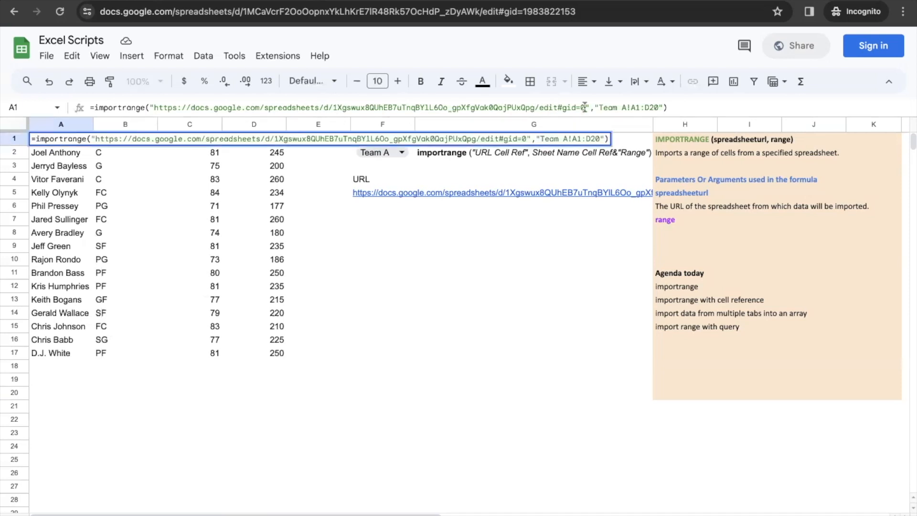
drag(584, 107, 158, 105)
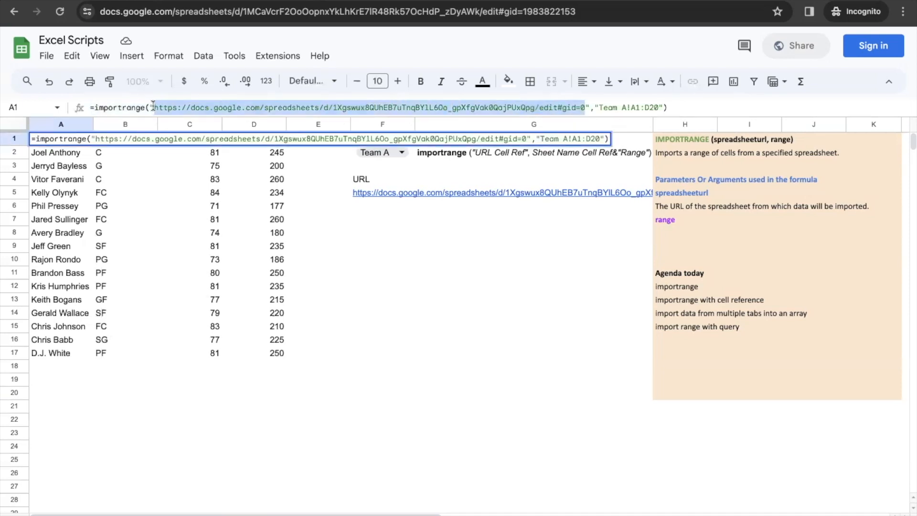
key(BackSpace)
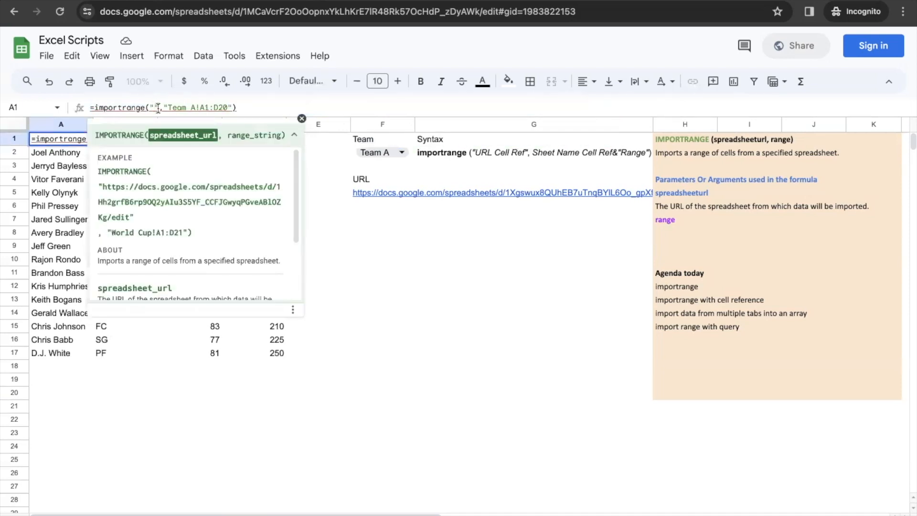
key(BackSpace)
click(388, 192)
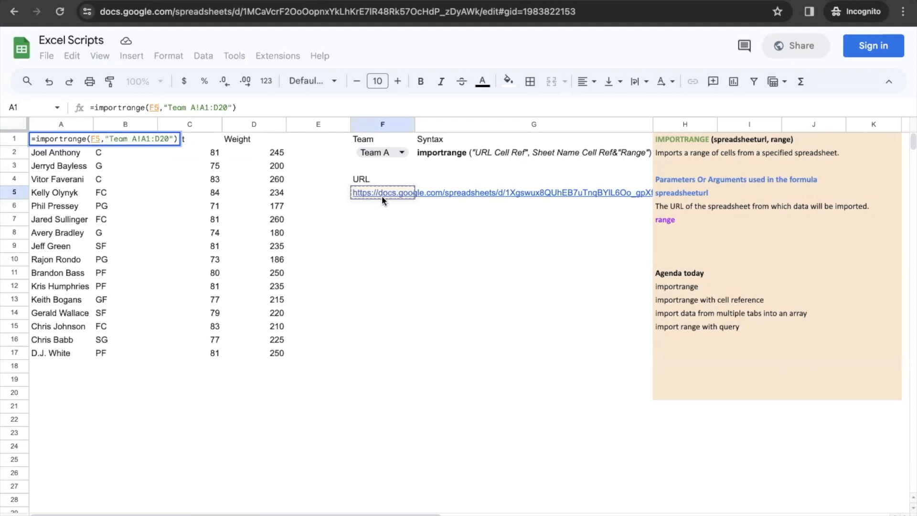
mouse_move(383, 196)
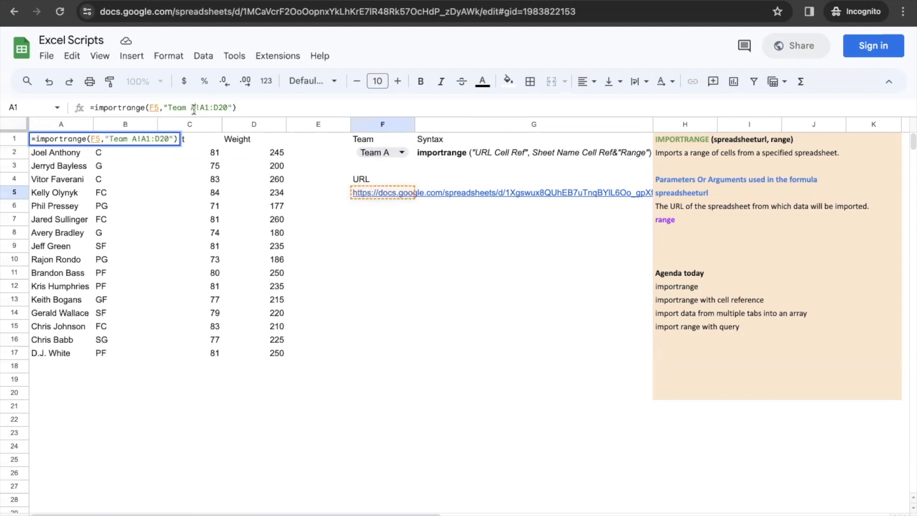
Step: Replace "Team A" in the range argument with F2& so the sheet name comes from F2
click(193, 108)
key(BackSpace)
key(BackSpace)
key(BackSpace)
key(BackSpace)
key(BackSpace)
key(BackSpace)
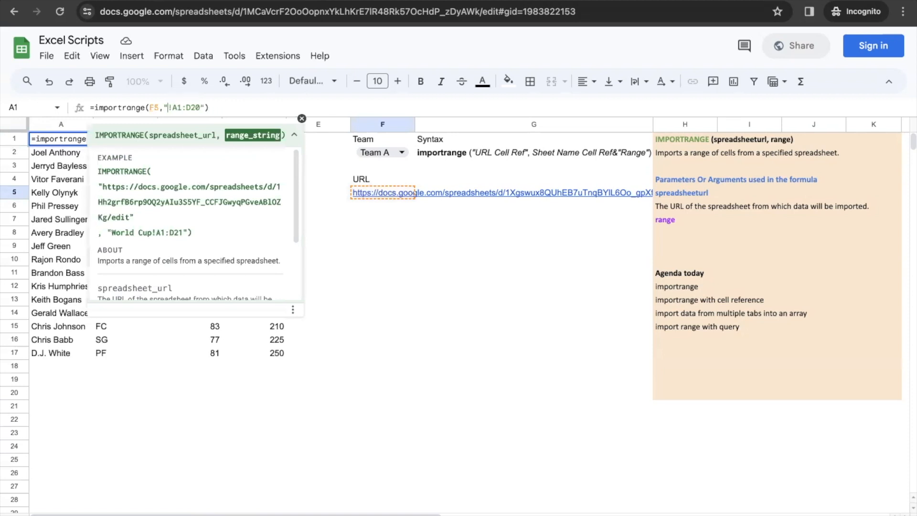
key(BackSpace)
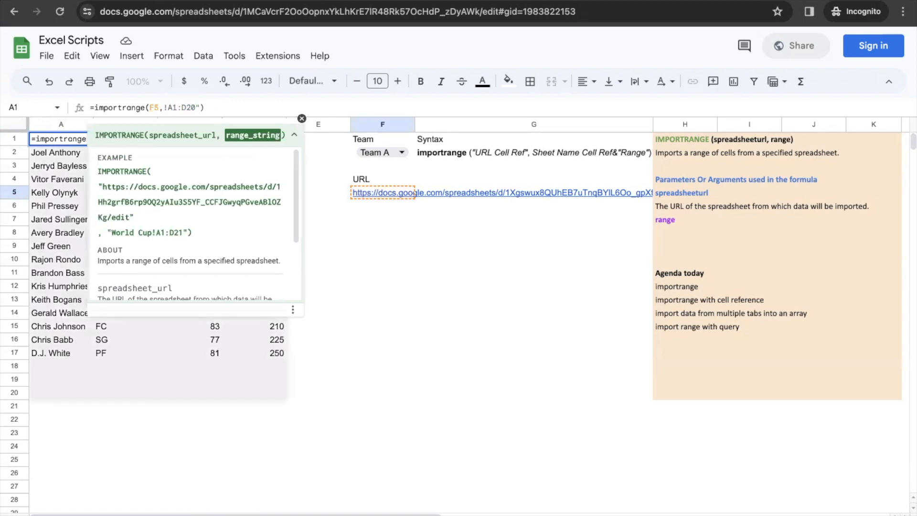
text(F2)
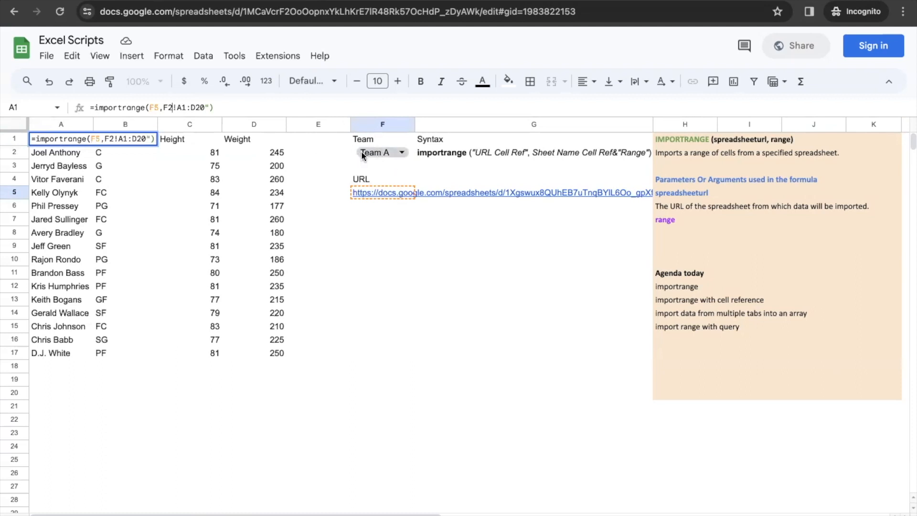
click(175, 107)
key(BackSpace)
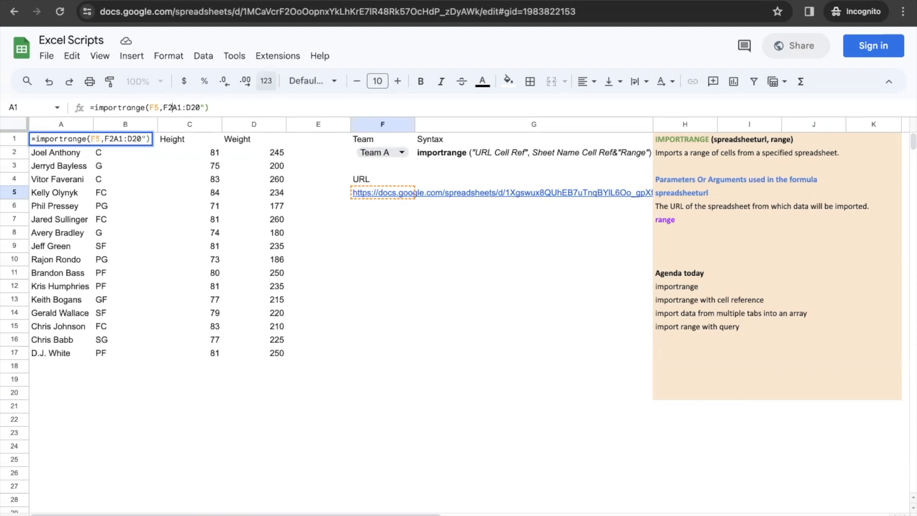
text(&")
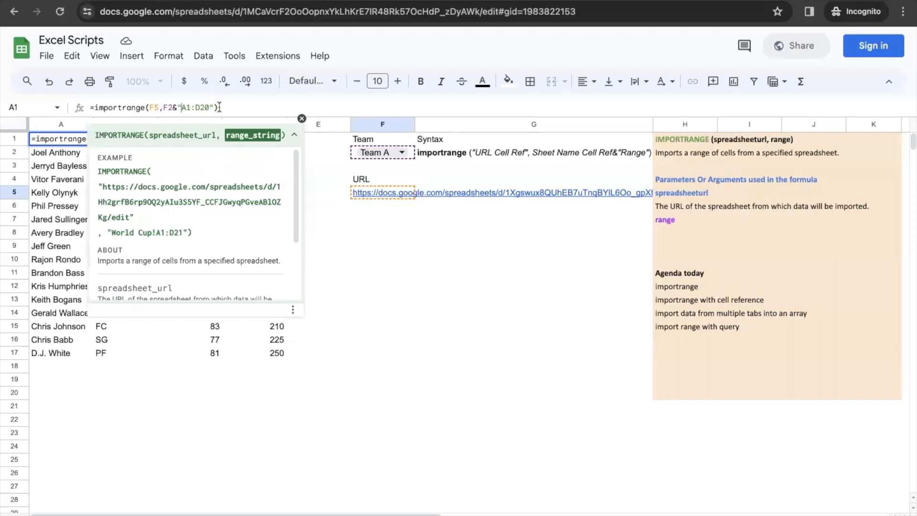
key(Return)
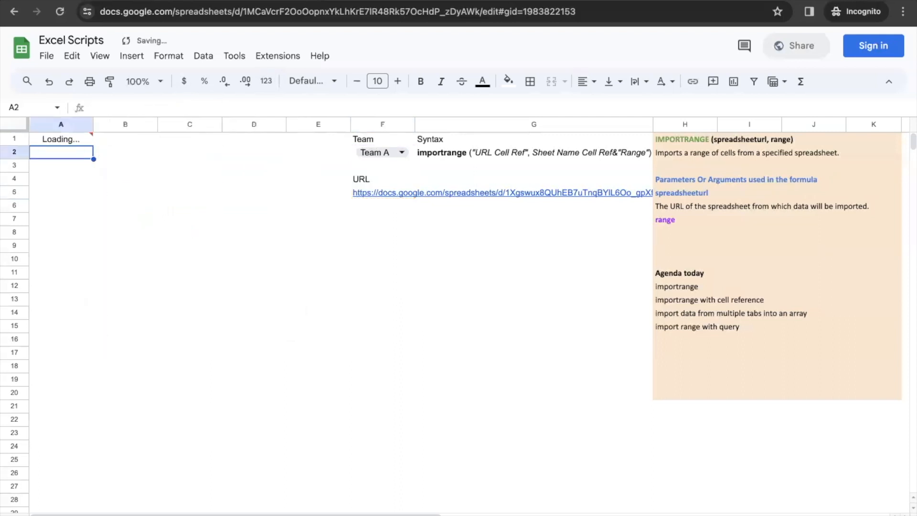
Step: Fix the #REF! error by restoring the missing ! in the range, making it F2&"!A1:D20"
click(76, 140)
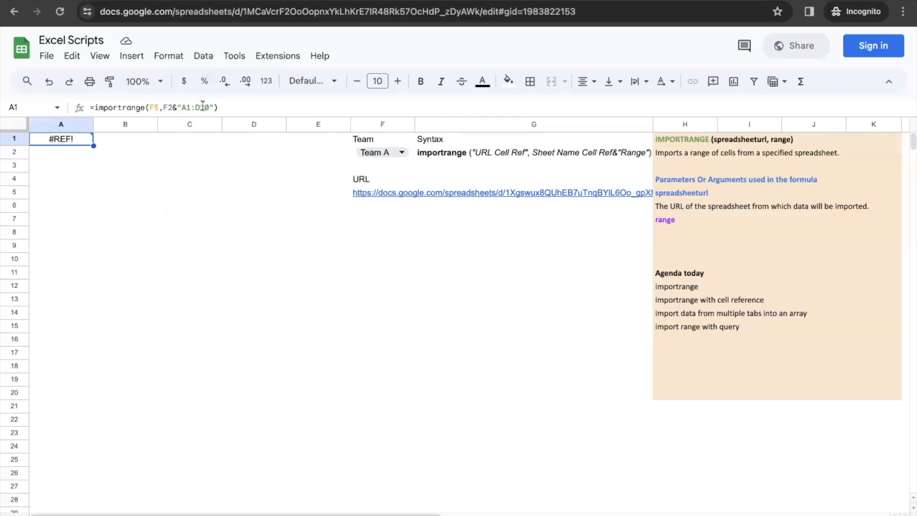
click(181, 108)
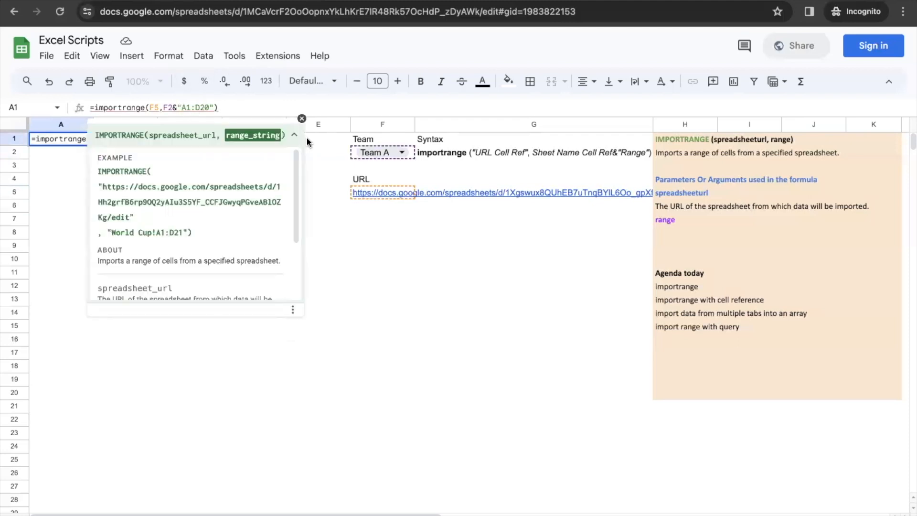
text(!)
key(Return)
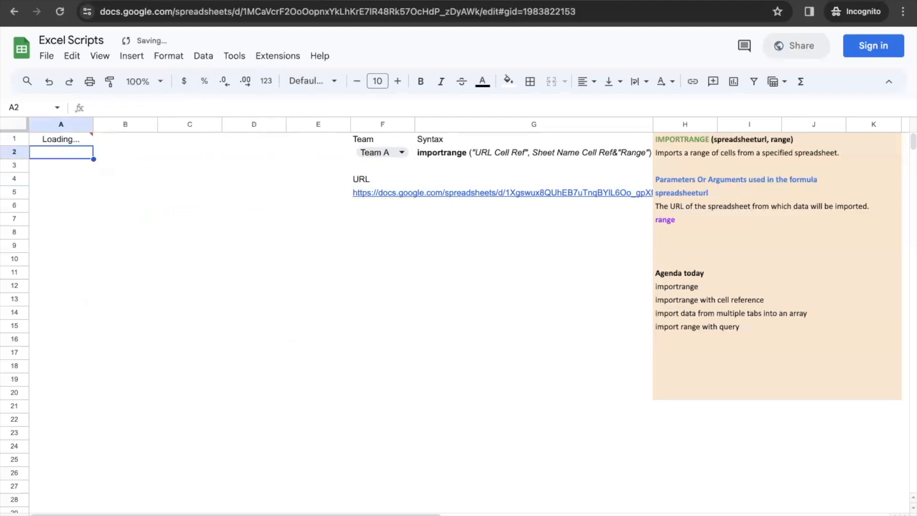
key(Up)
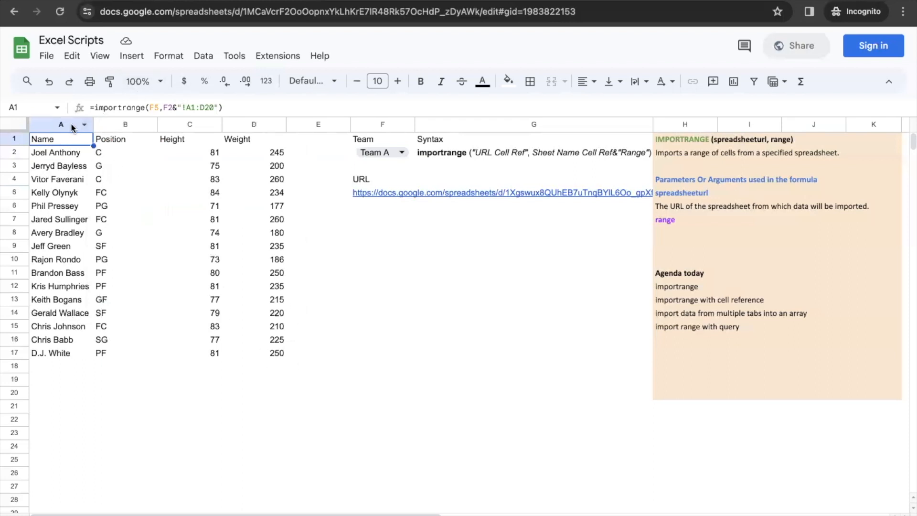
Step: Set F2 to Team B and check the imported Team B players and A1's formula
click(382, 153)
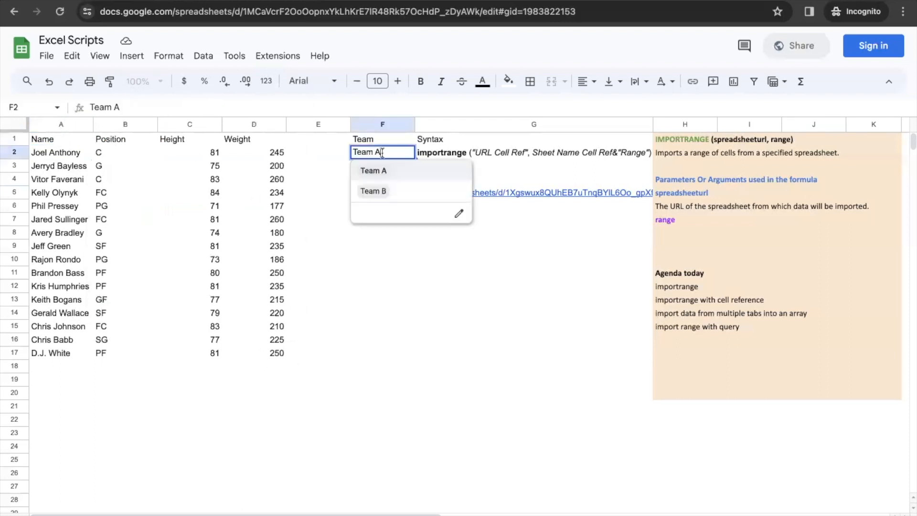
click(373, 191)
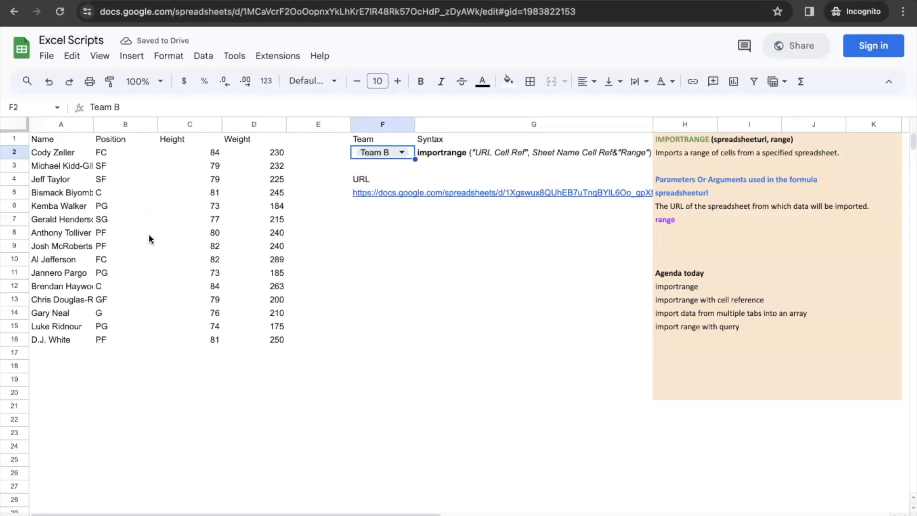
click(62, 151)
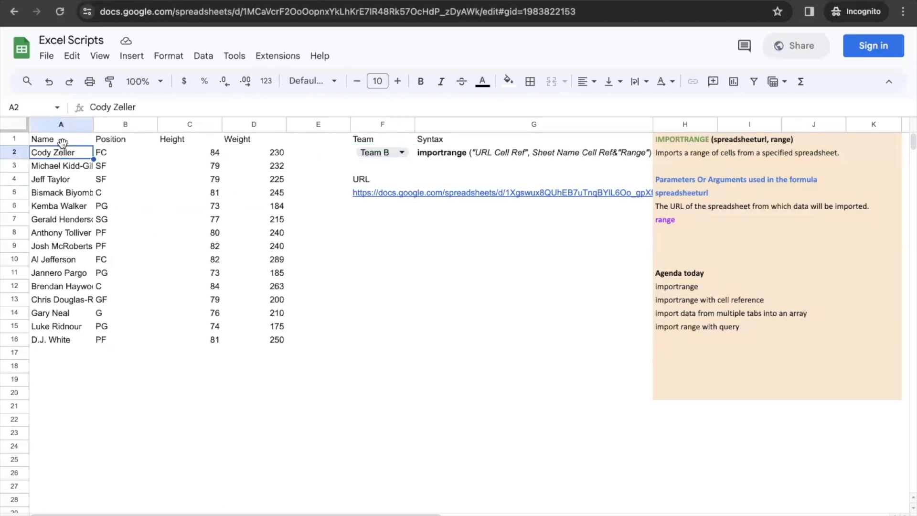
click(62, 141)
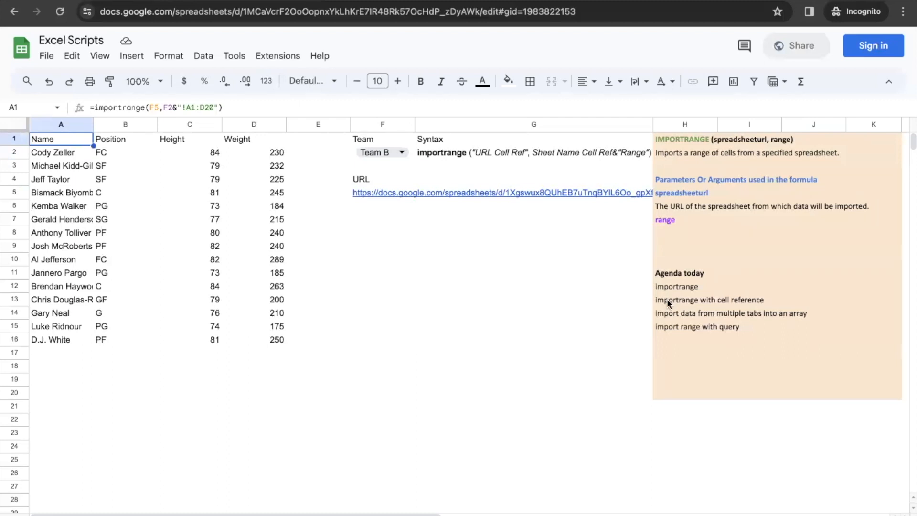
click(669, 314)
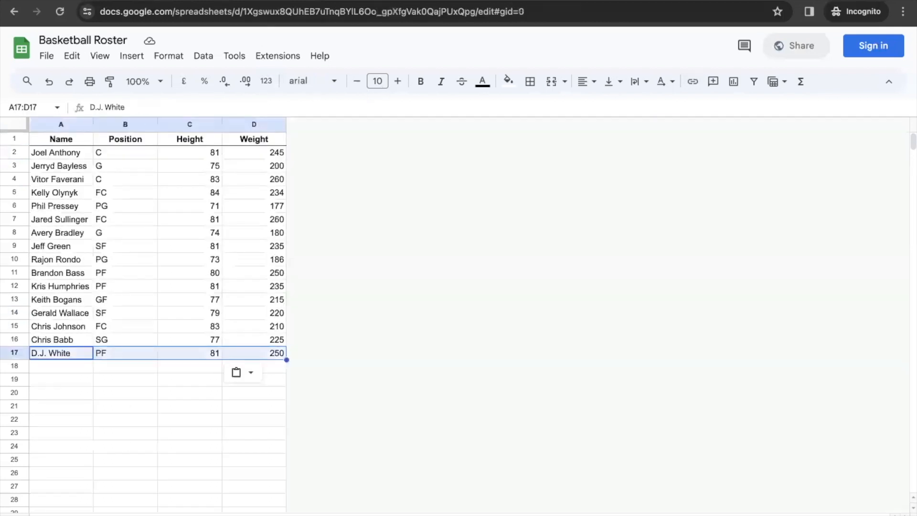
Step: Switch F2 back to Team A and confirm the import ends with the player in A17
key(ctrl+shift+Page_Down)
key(ctrl+shift+Page_Up)
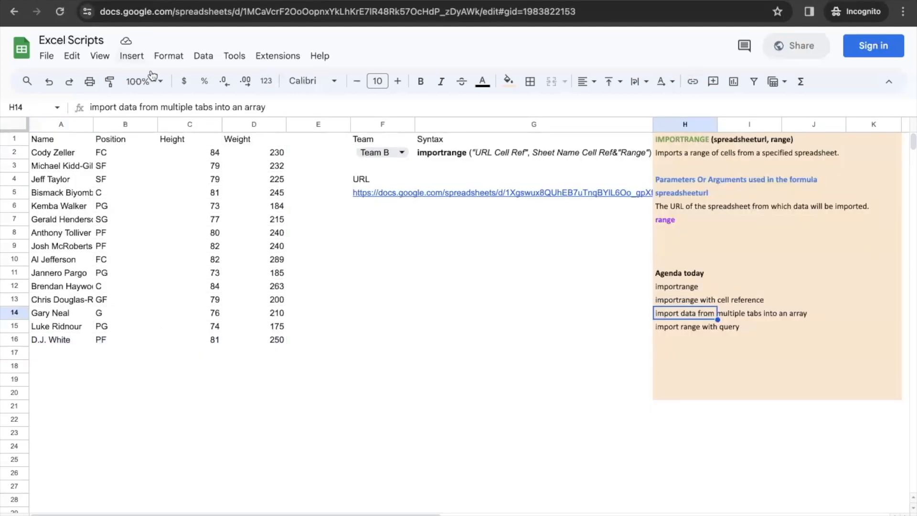
click(69, 144)
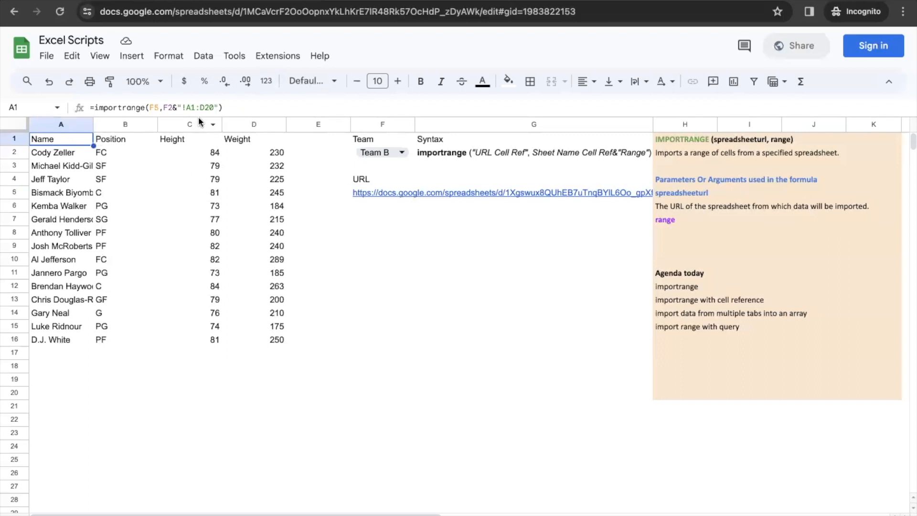
click(392, 150)
click(391, 151)
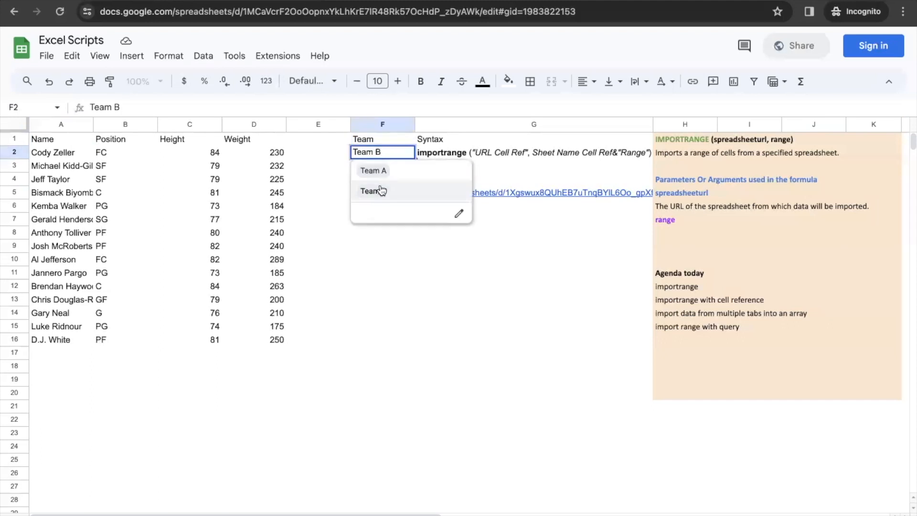
click(385, 175)
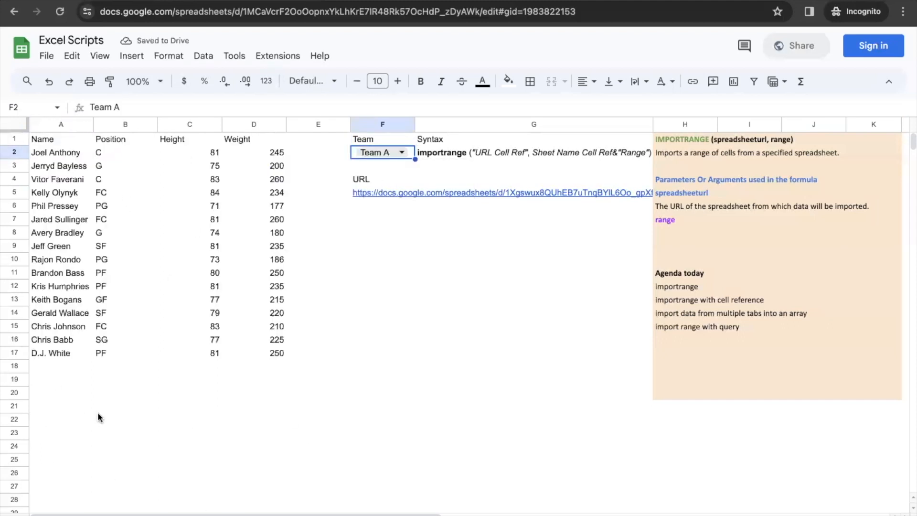
click(55, 356)
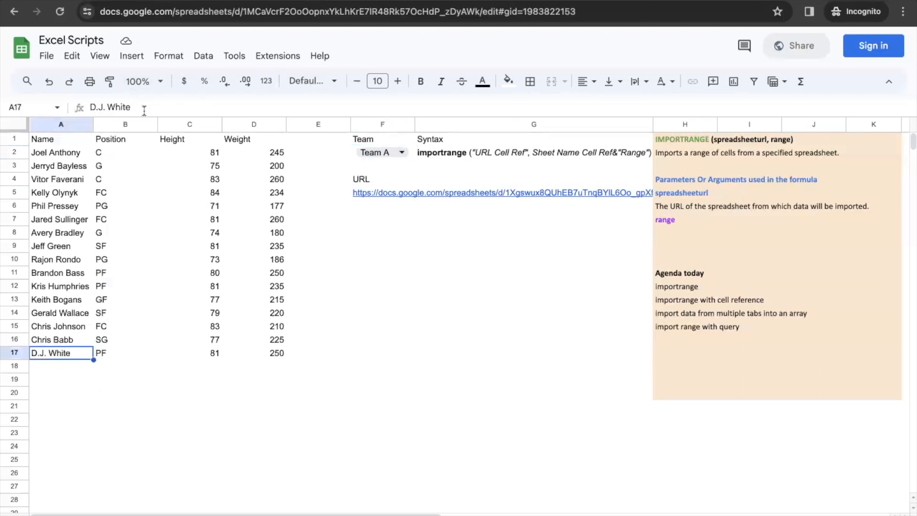
click(144, 110)
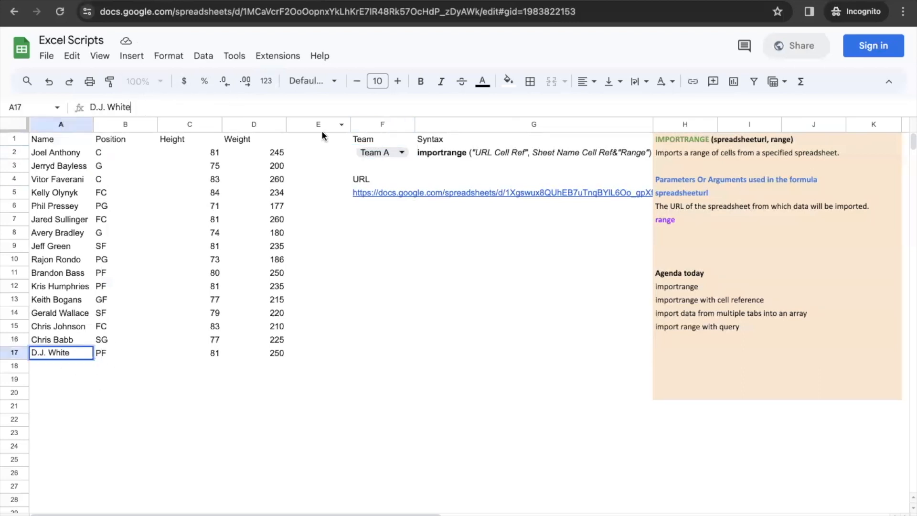
click(64, 141)
Step: Append ';' and a second importrange copy whose range is "Team B!A1:D20"
drag(223, 107, 96, 107)
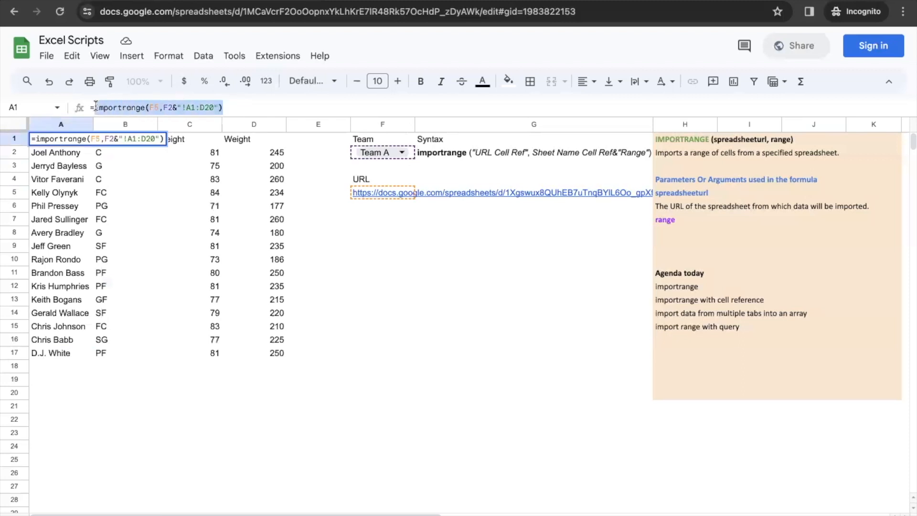
click(226, 108)
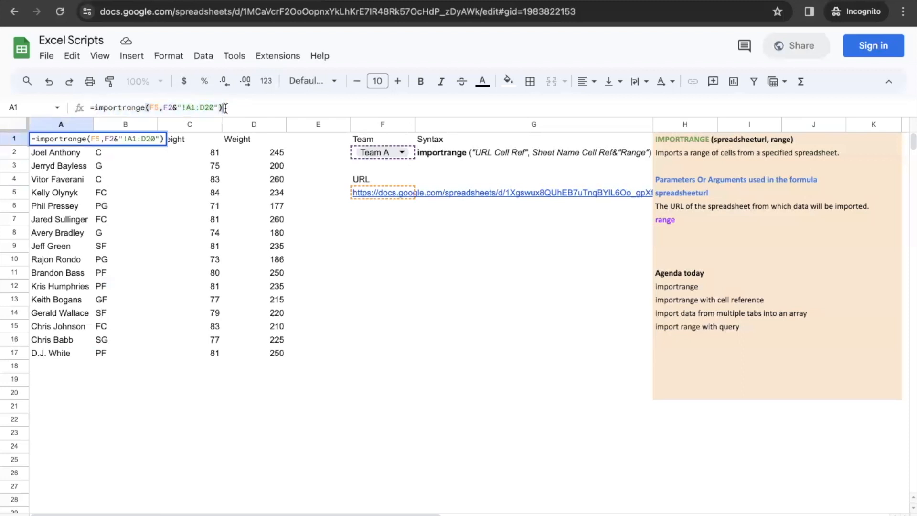
text(;)
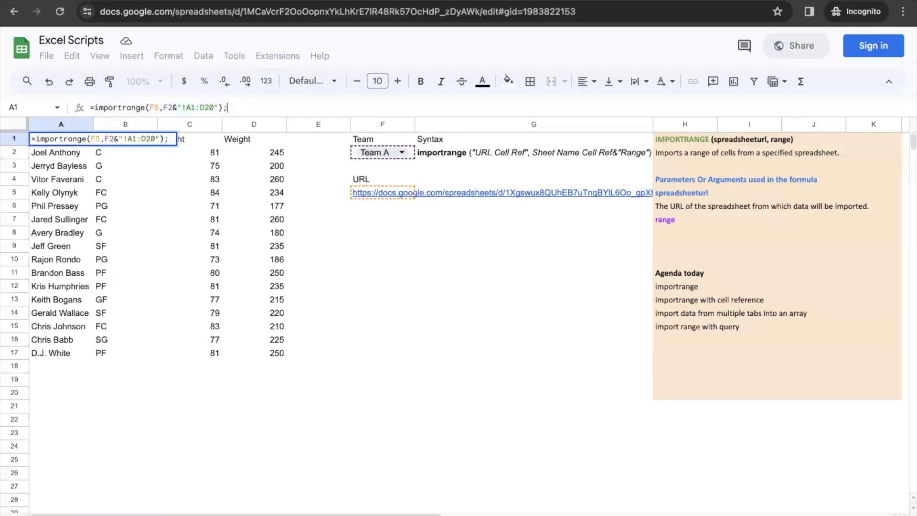
key(ctrl+v)
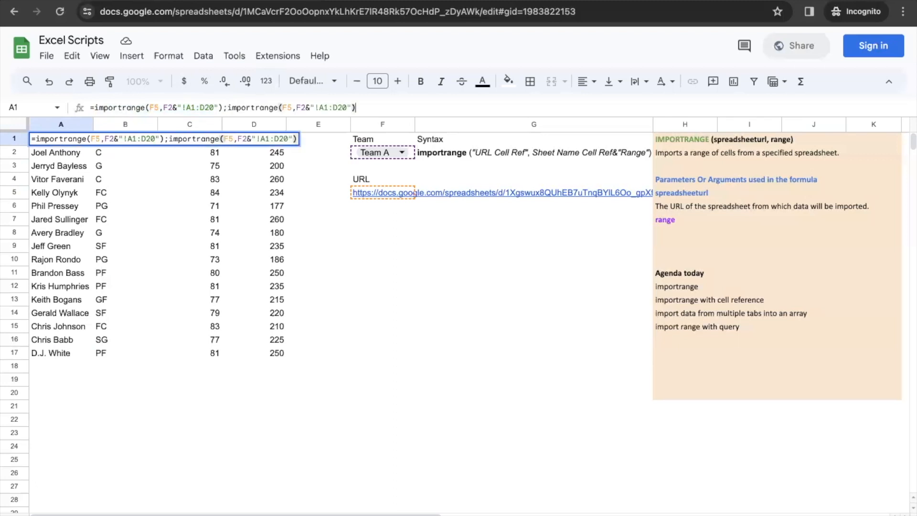
click(309, 108)
key(BackSpace)
key(BackSpace)
key(BackSpace)
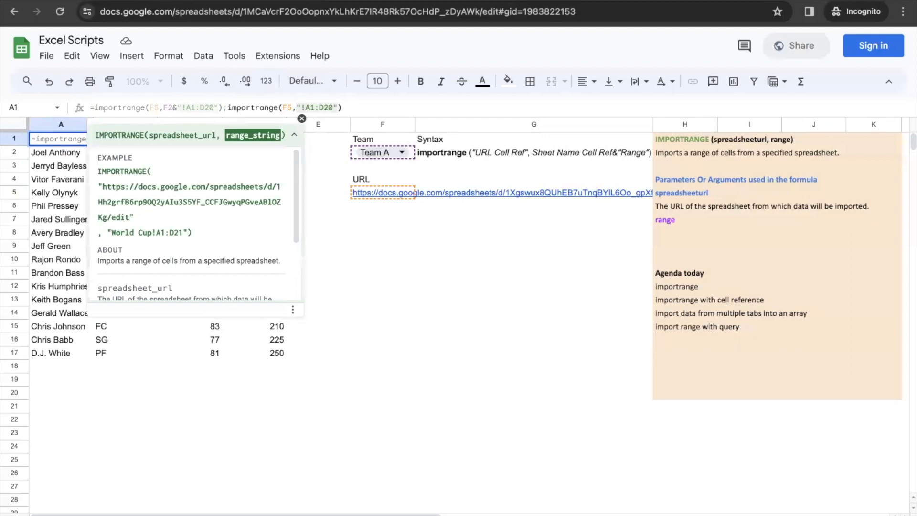
key(BackSpace)
text(Team)
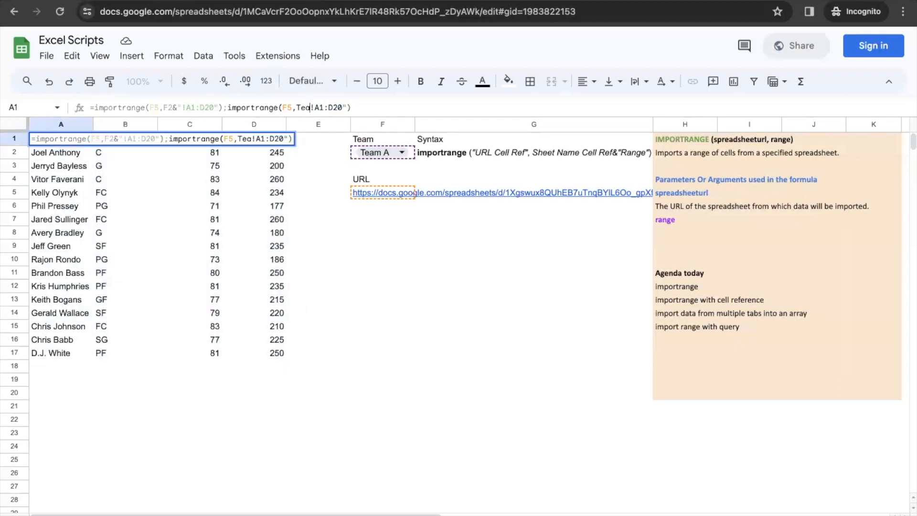
text( B)
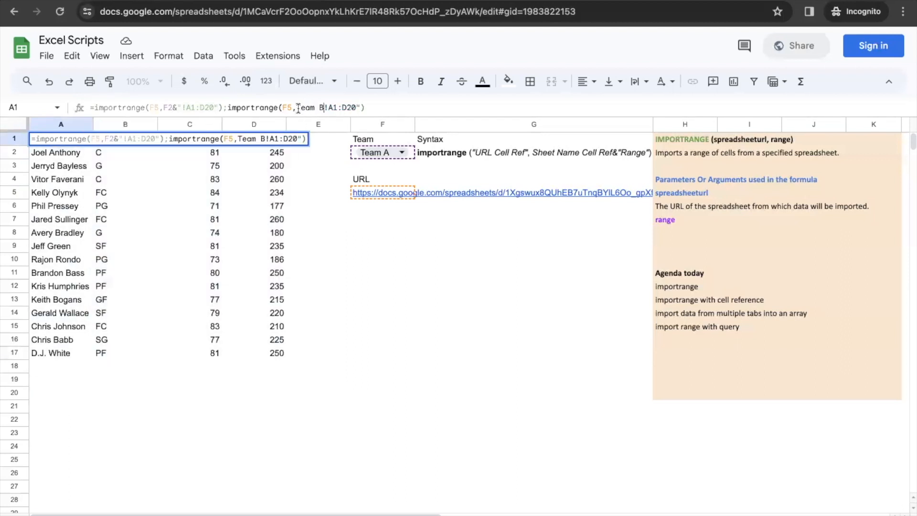
click(296, 109)
text(")
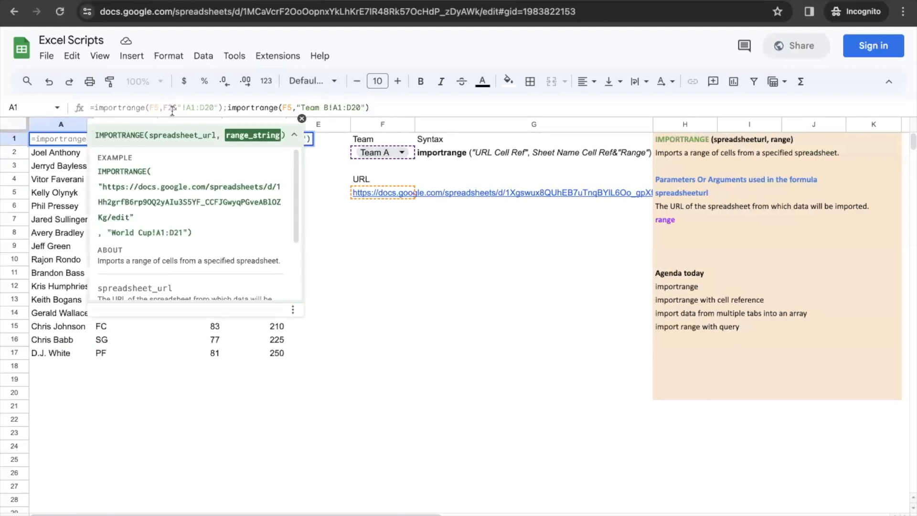
click(382, 108)
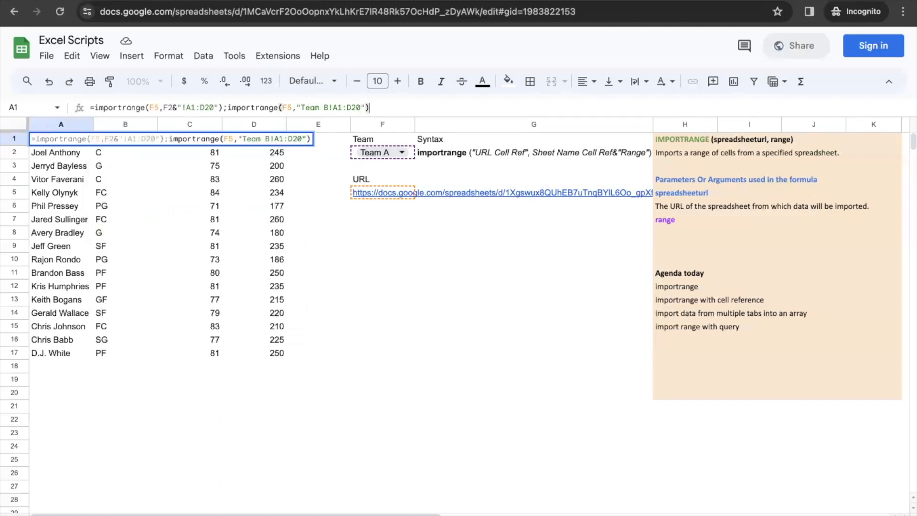
key(Return)
Step: Wrap the formula in { } to clear the parse error, stacking both rosters as an array
click(72, 138)
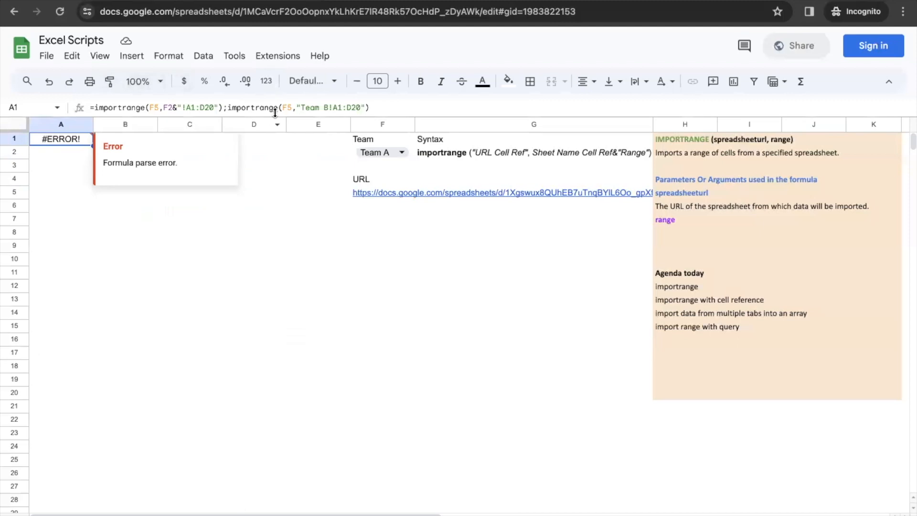
click(371, 103)
text(})
click(94, 108)
text({)
key(Return)
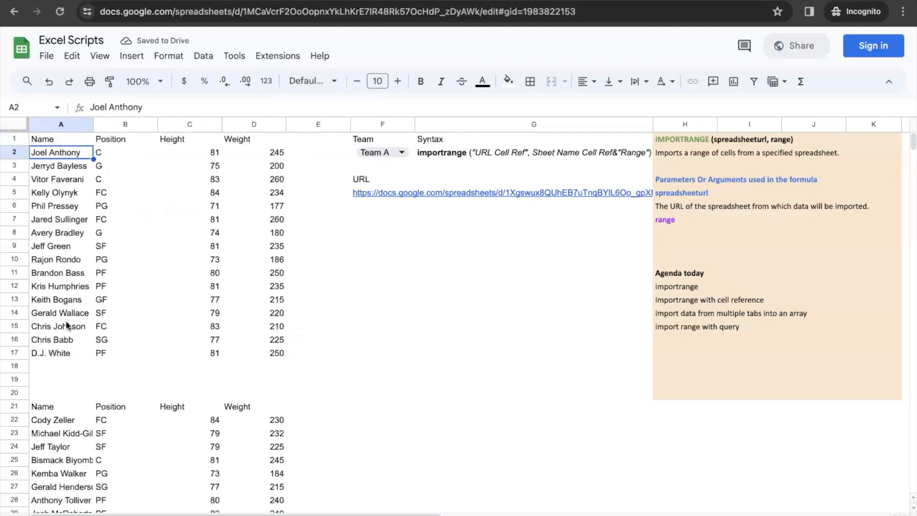
click(76, 139)
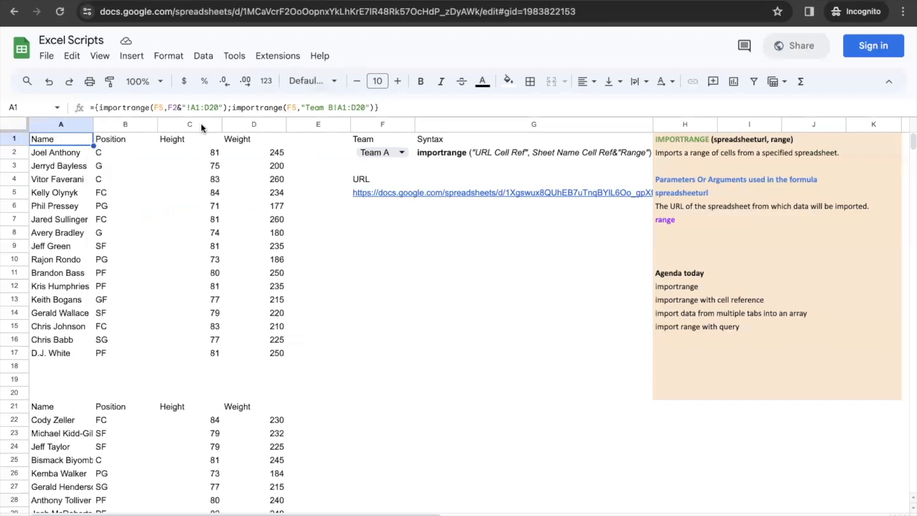
Step: Change the first import's range from F2&"!A1:D20" to "Team A!A1:D20"
click(101, 108)
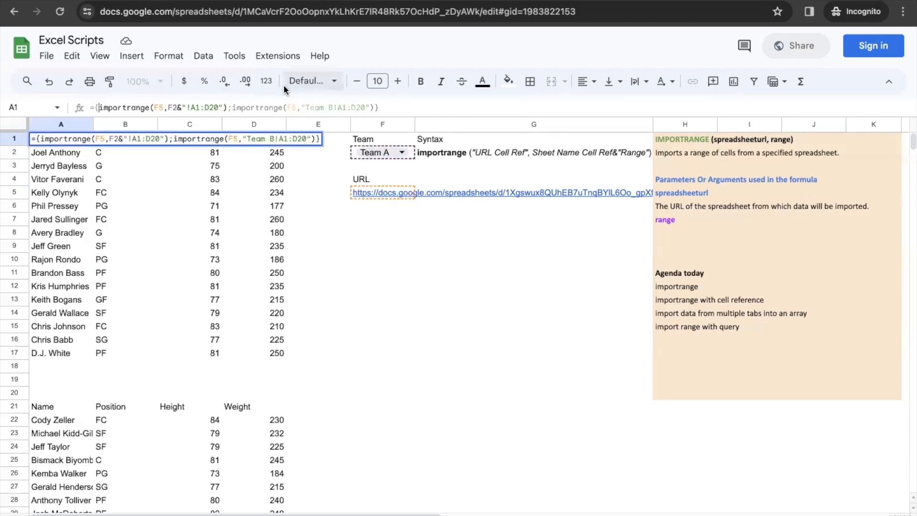
key(Escape)
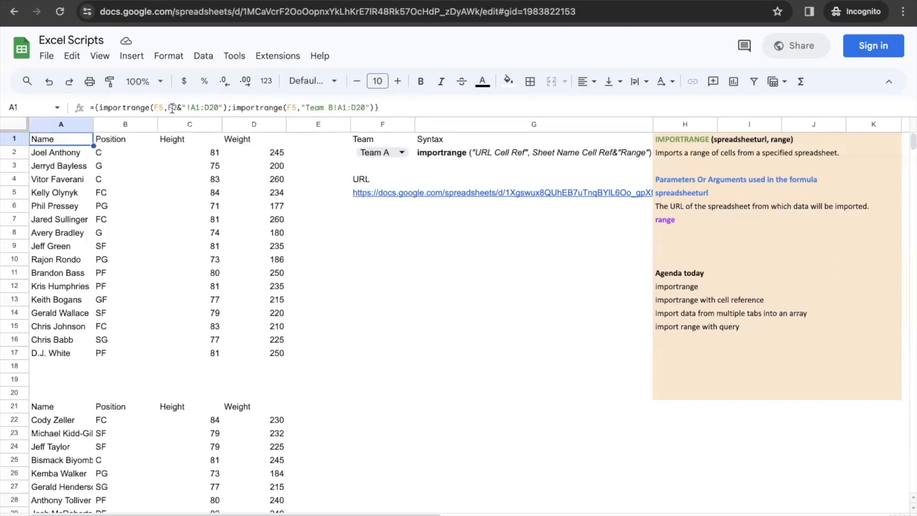
click(186, 108)
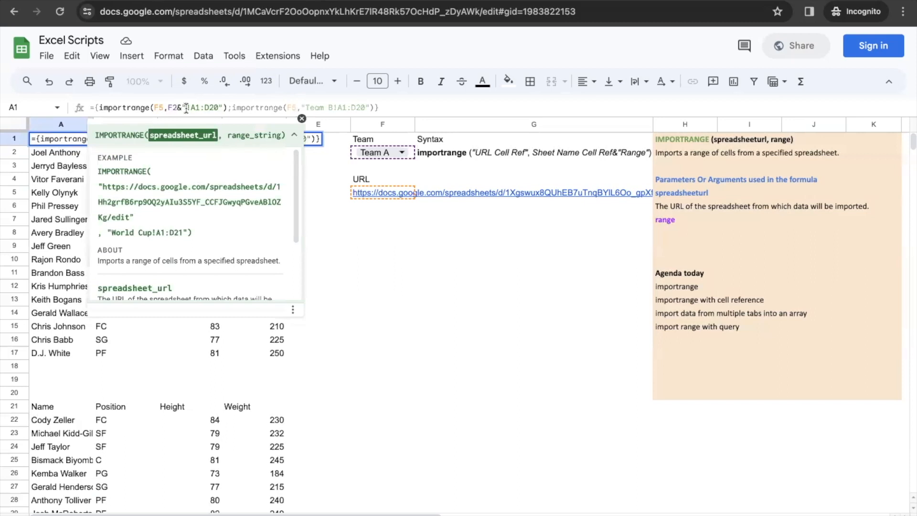
key(BackSpace)
key(BackSpace)
key(BackSpace)
text(Team A)
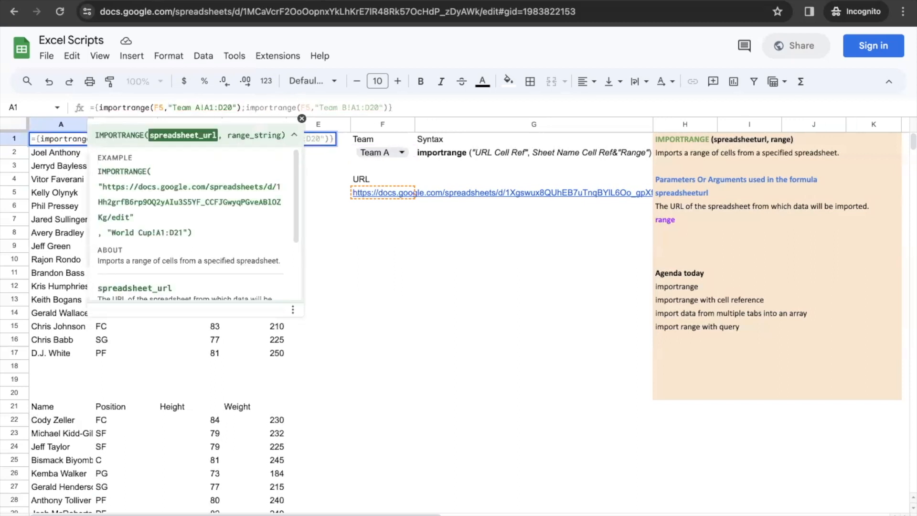
key(Return)
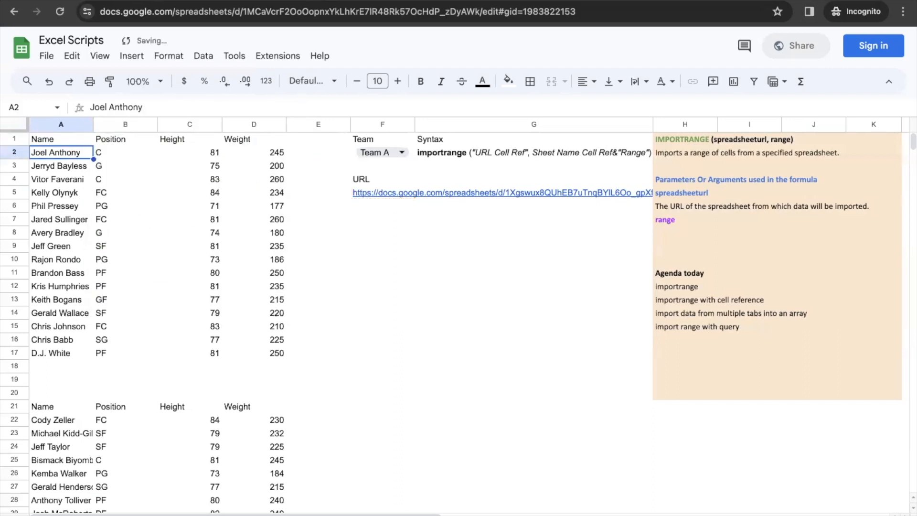
scroll(155, 460, down, 5)
scroll(156, 460, up, 5)
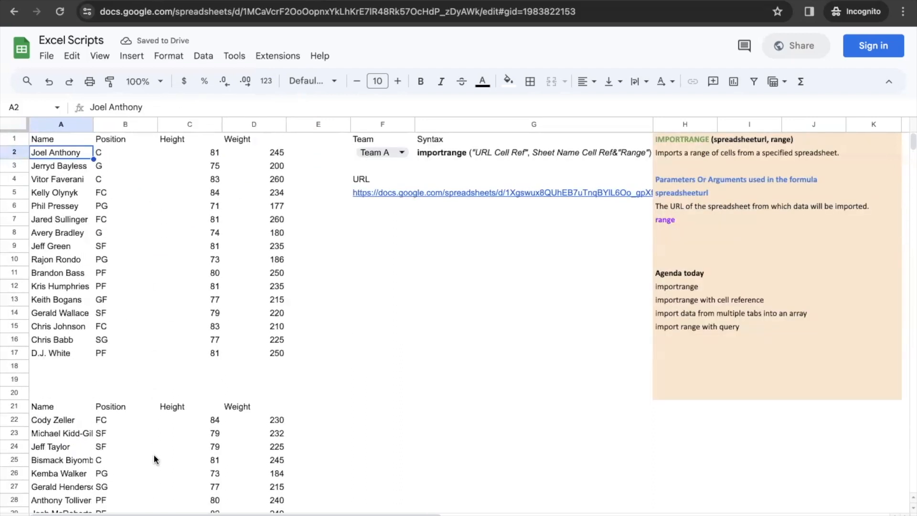
click(65, 143)
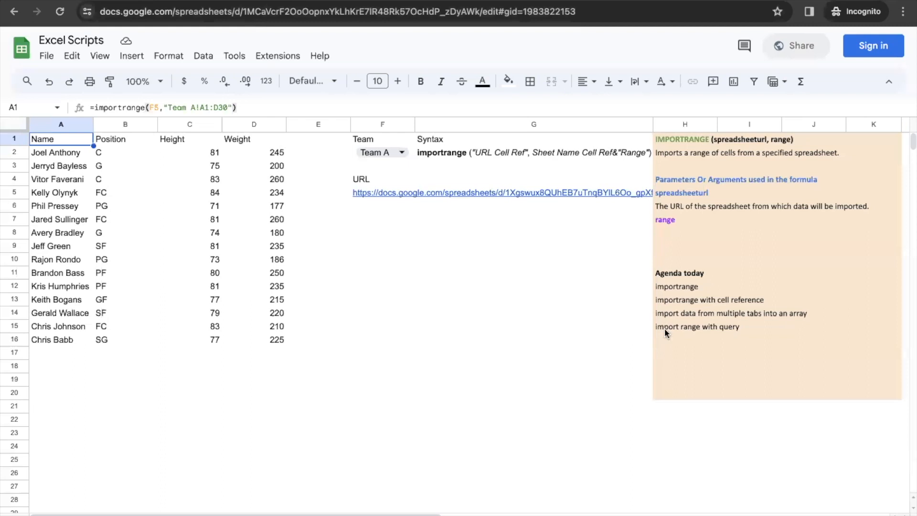
Step: Add 'import range with query' to H15, then review the imported players in A2:D16 and A1's IMPORTRANGE formula
click(667, 333)
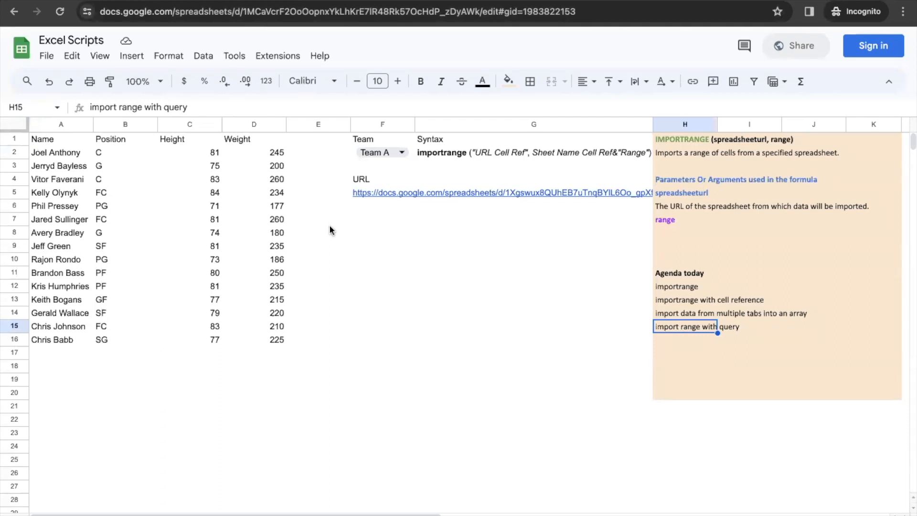
drag(73, 150, 255, 336)
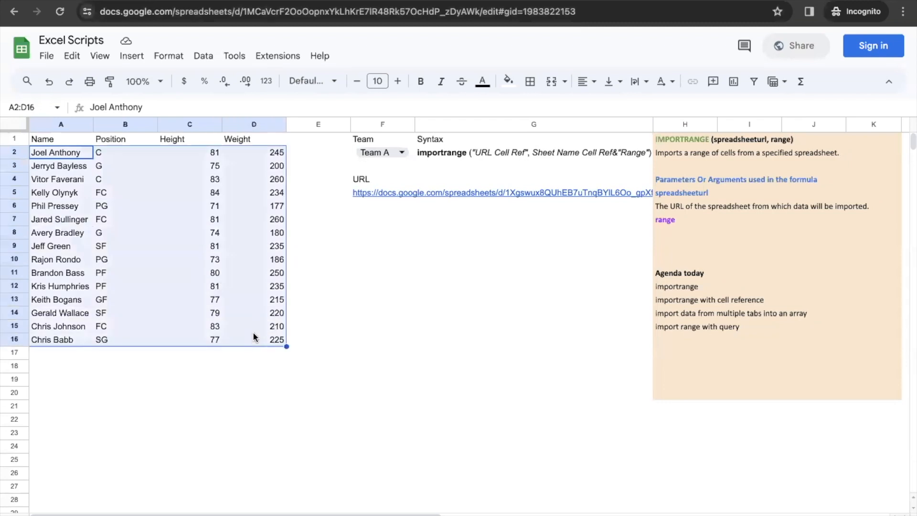
drag(62, 159, 64, 354)
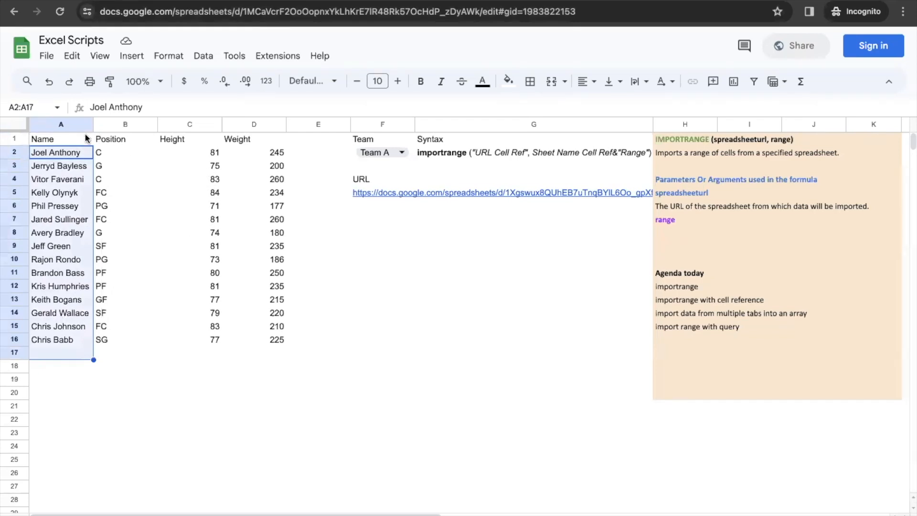
click(73, 138)
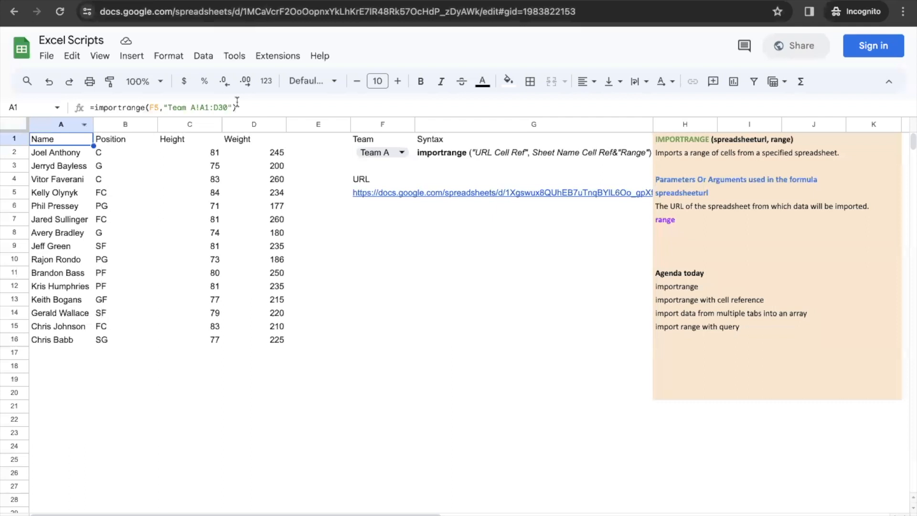
Step: Change A1 to =query(importrange(F5,"Team A!A1:D30"),"Select * where Col1 > 80")
click(94, 107)
text(query)
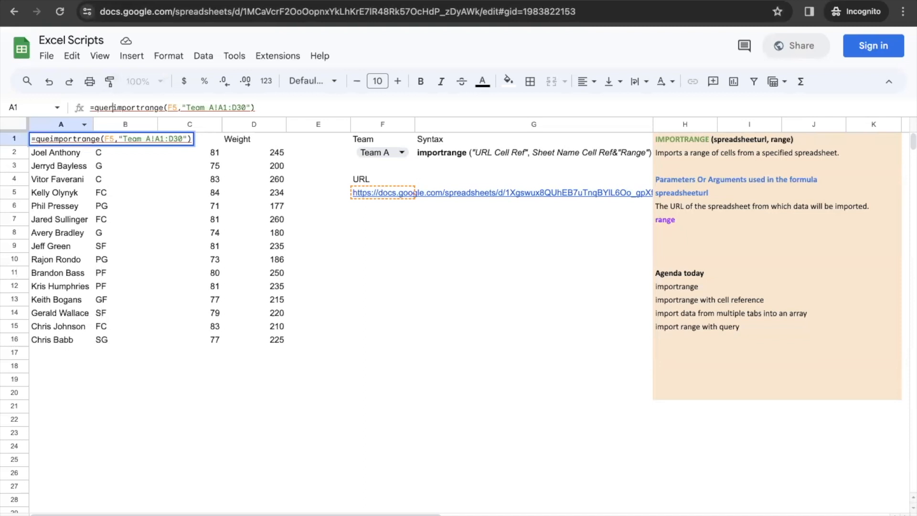
text(()
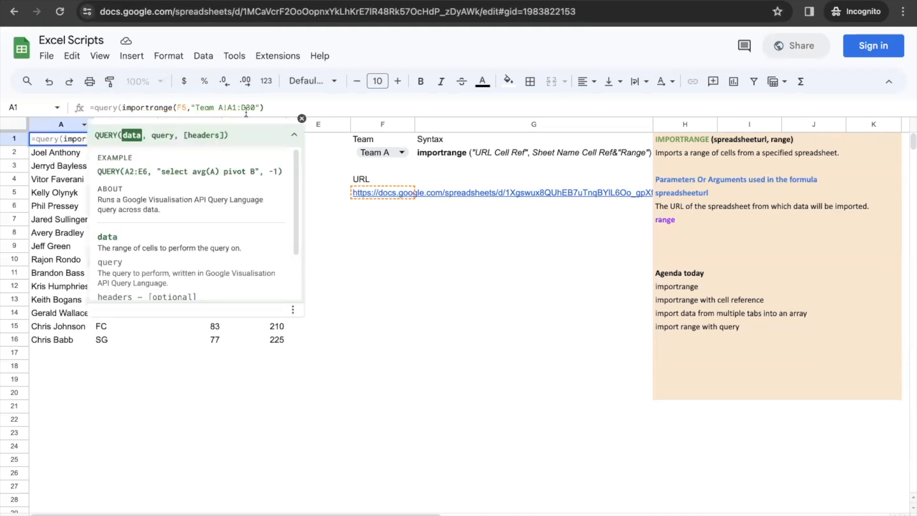
click(279, 106)
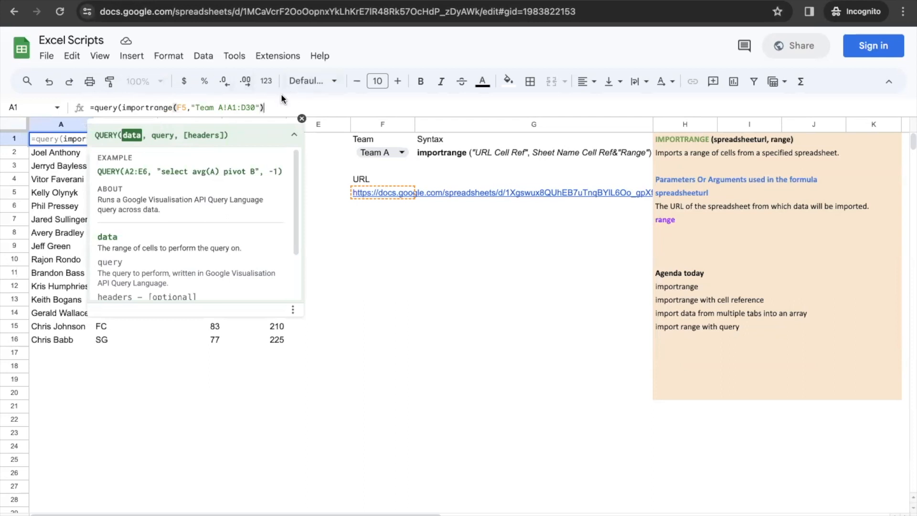
text(,)
text("S)
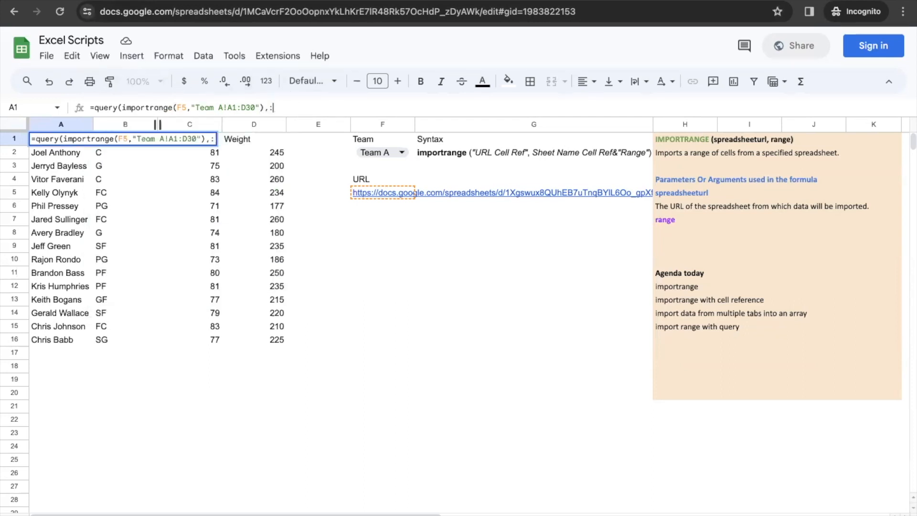
text(elect)
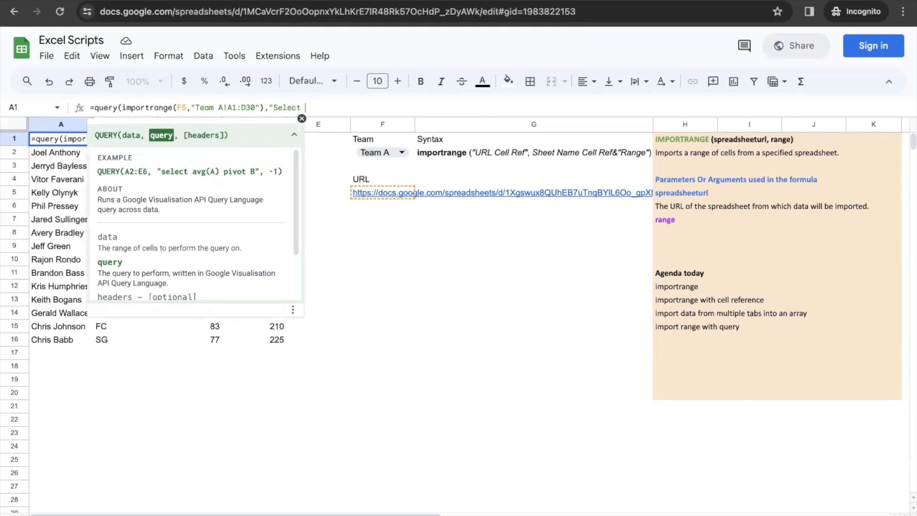
text( *)
text(where)
text(Col1)
text(> 80)
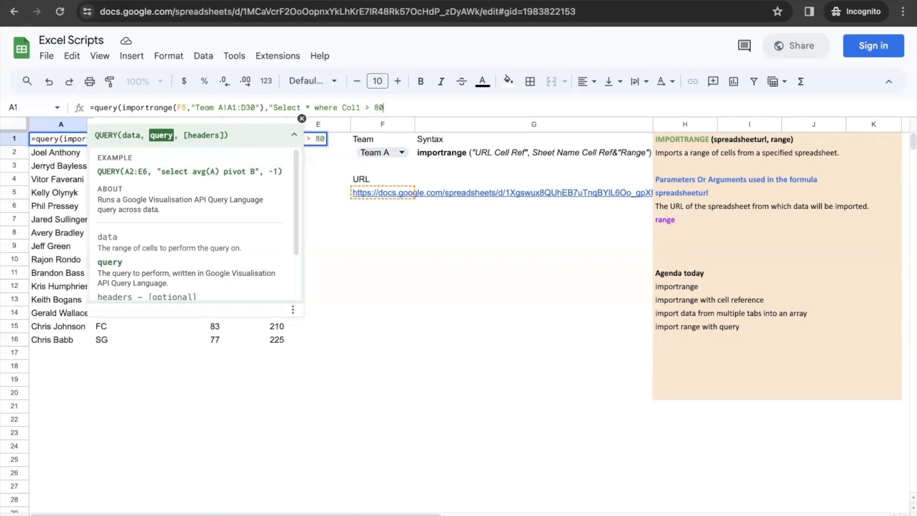
text("))
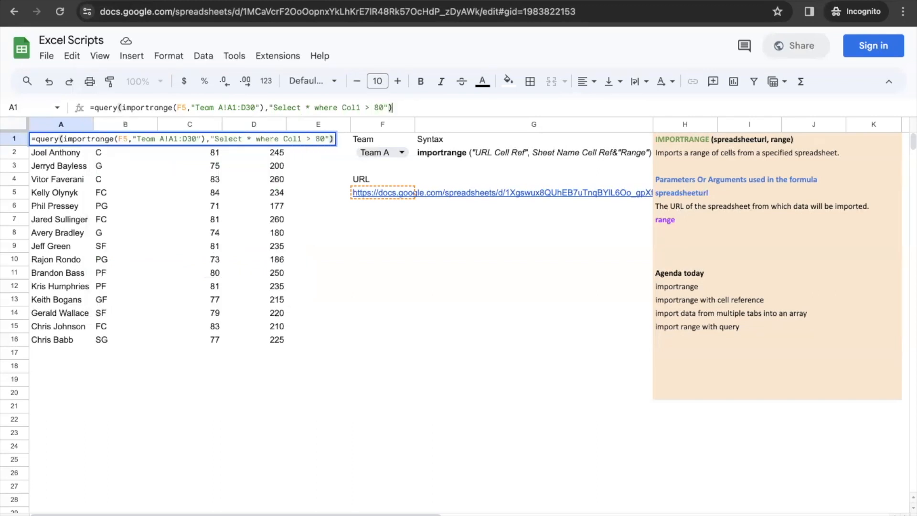
key(Return)
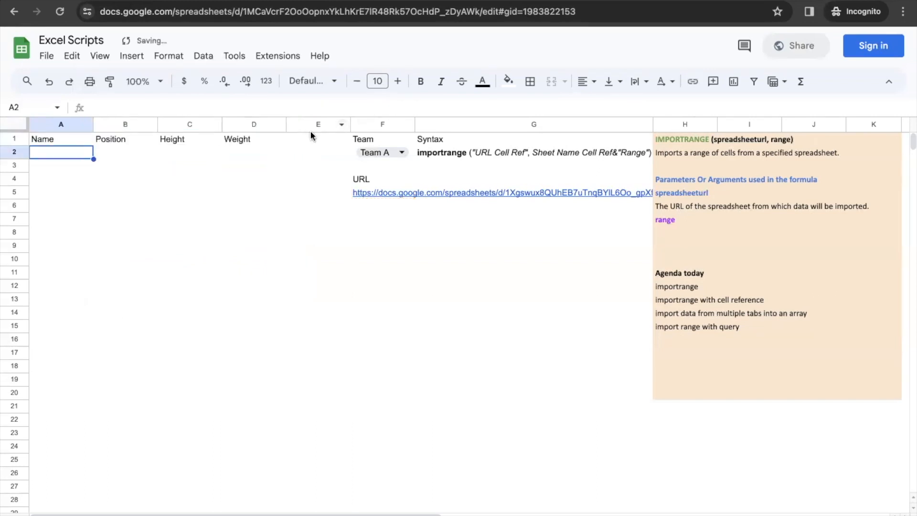
Step: Try other thresholds in A1's query condition, including 70
click(67, 140)
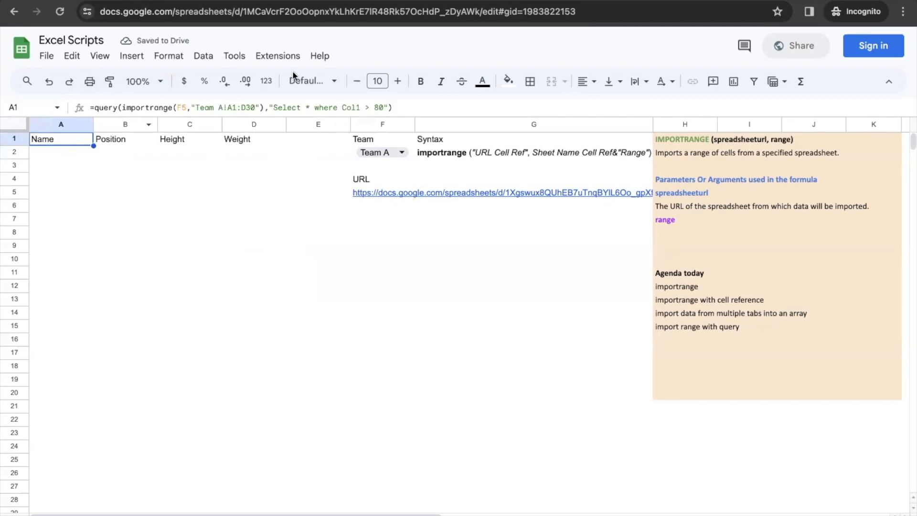
click(378, 107)
key(BackSpace)
text(5)
key(Return)
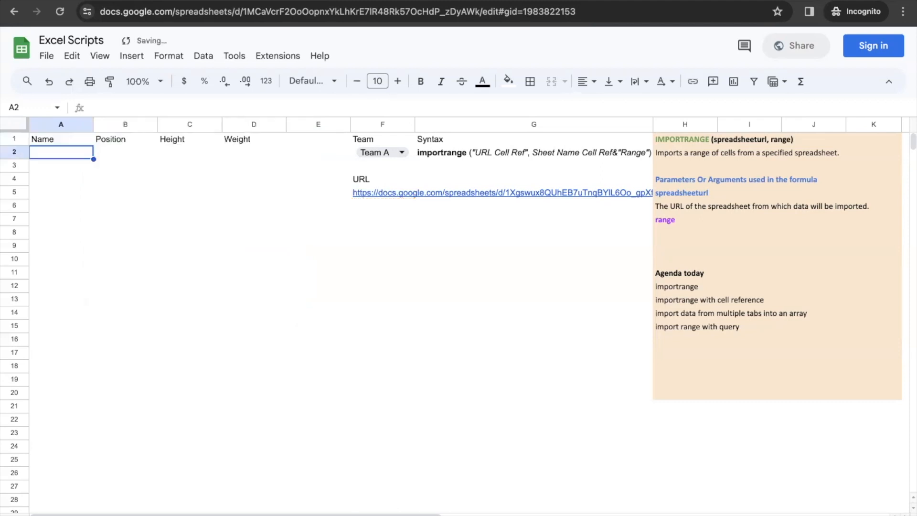
click(73, 142)
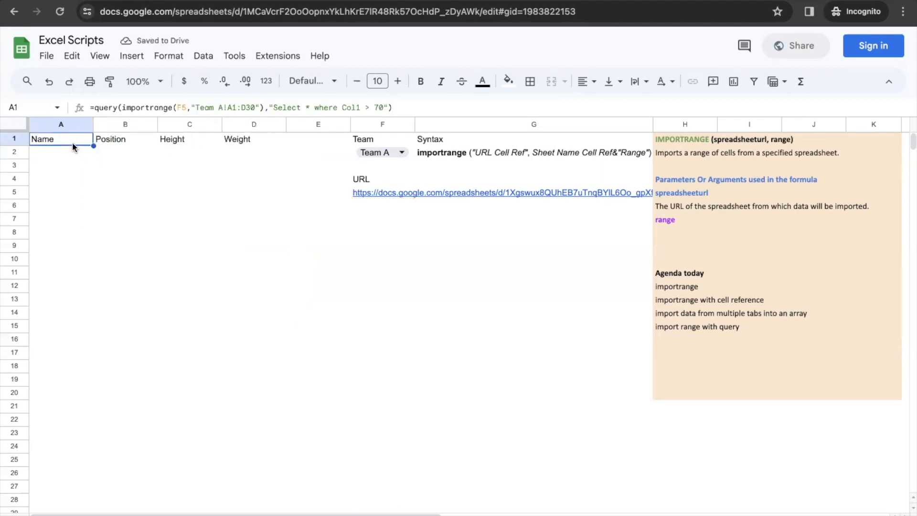
click(359, 108)
key(Return)
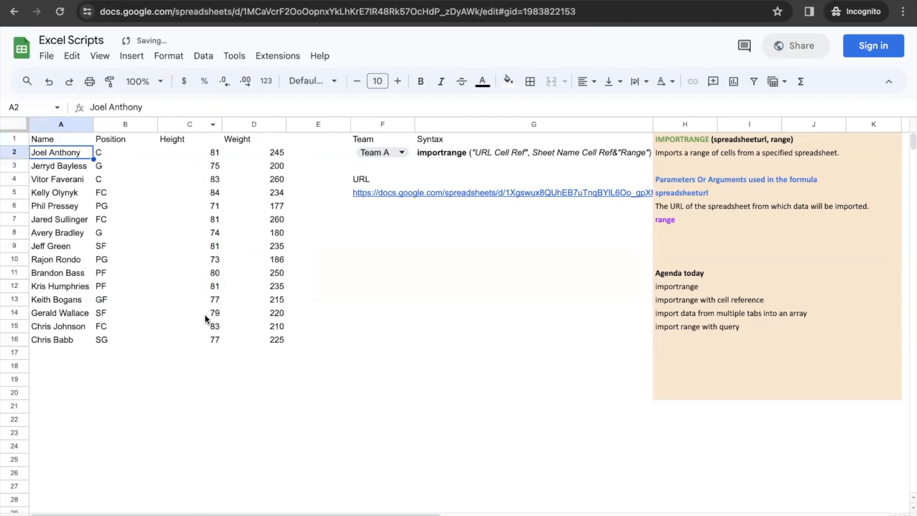
Step: Set the condition to "Select * where Col3 > 80" and select the seven resulting rows A1:D8
click(64, 139)
click(378, 108)
key(BackSpace)
text(9)
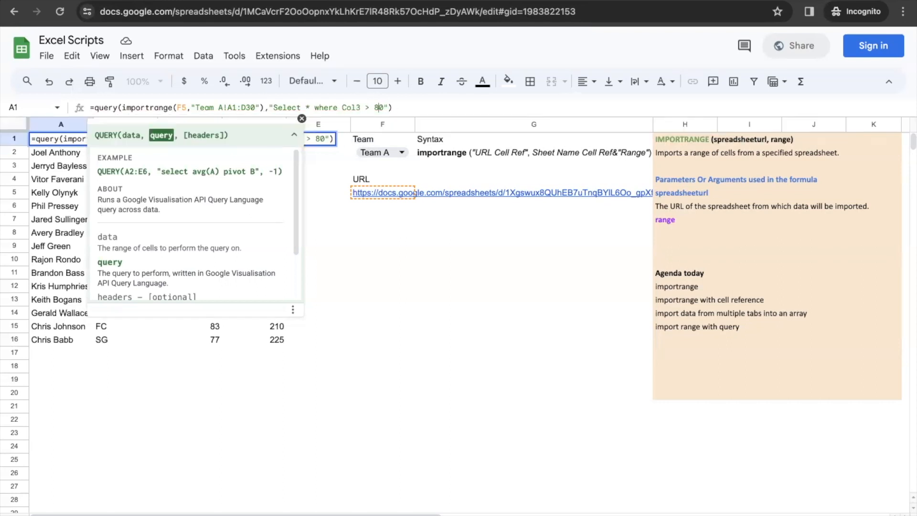
key(Return)
drag(79, 139, 282, 233)
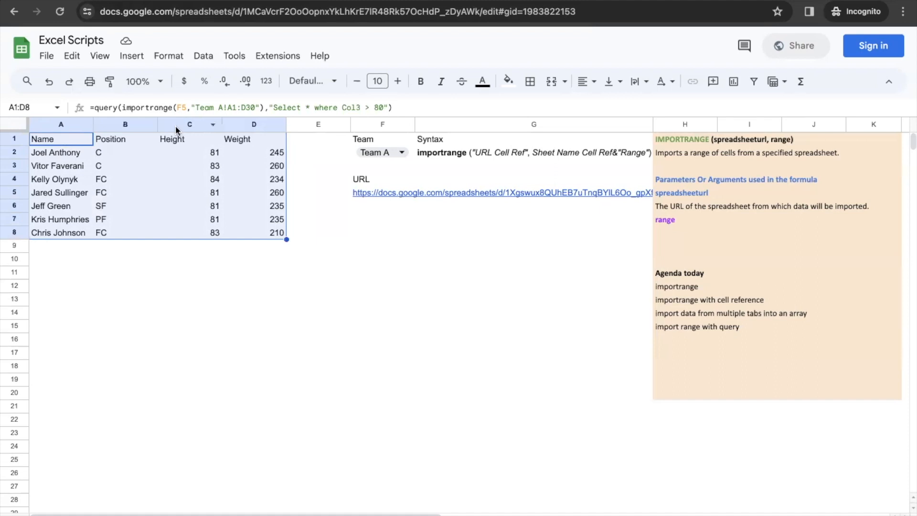
Step: Enter 'filter' as the next agenda item in H16
click(74, 138)
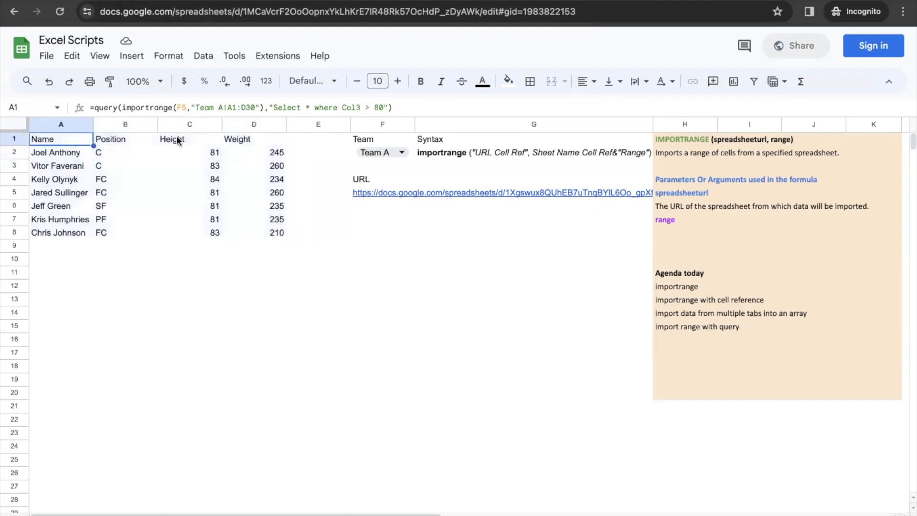
click(664, 341)
text(filter)
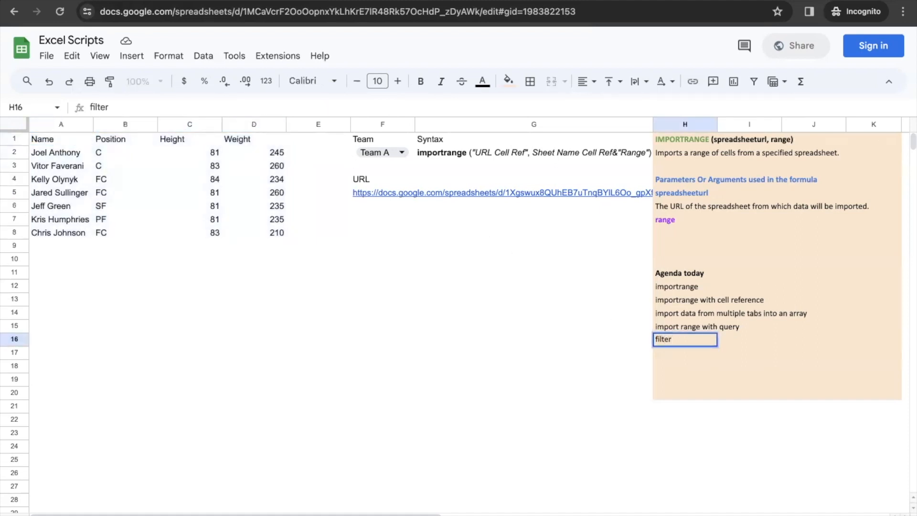
key(Return)
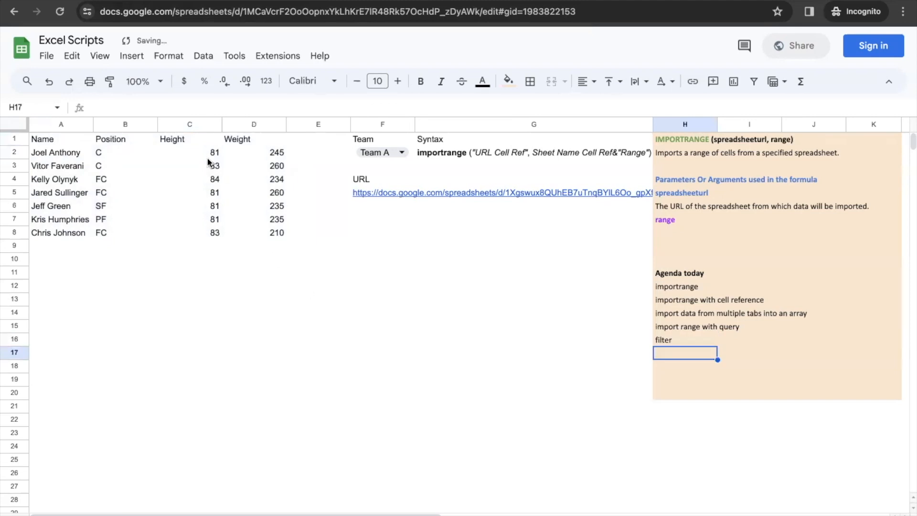
Step: Try FILTER as A1's function, then restore QUERY so it still lists the seven players
click(53, 138)
click(115, 107)
key(BackSpace)
key(BackSpace)
key(BackSpace)
key(BackSpace)
key(BackSpace)
text(filter)
key(BackSpace)
key(BackSpace)
key(BackSpace)
key(BackSpace)
key(BackSpace)
key(BackSpace)
text(quer(importrange(F5,"Team A!A1:D30"),"Select * where Col3 > 80)
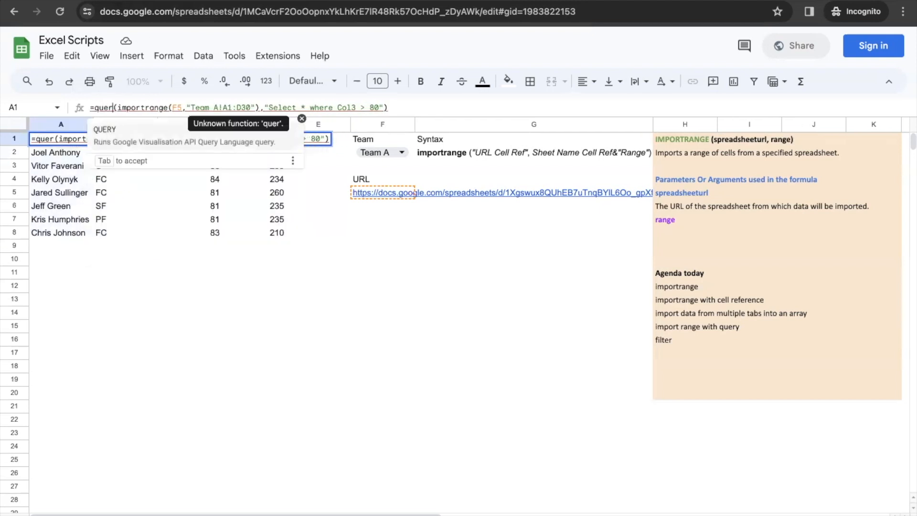
key(Tab)
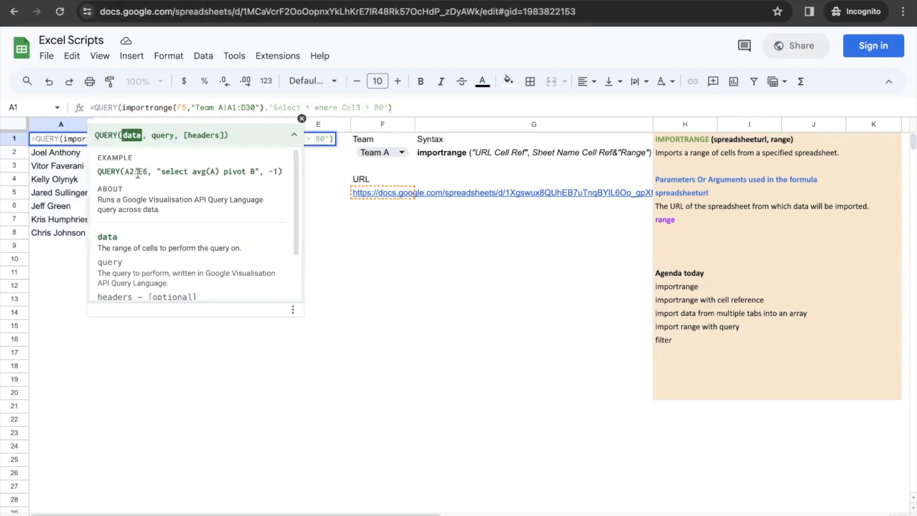
key(Return)
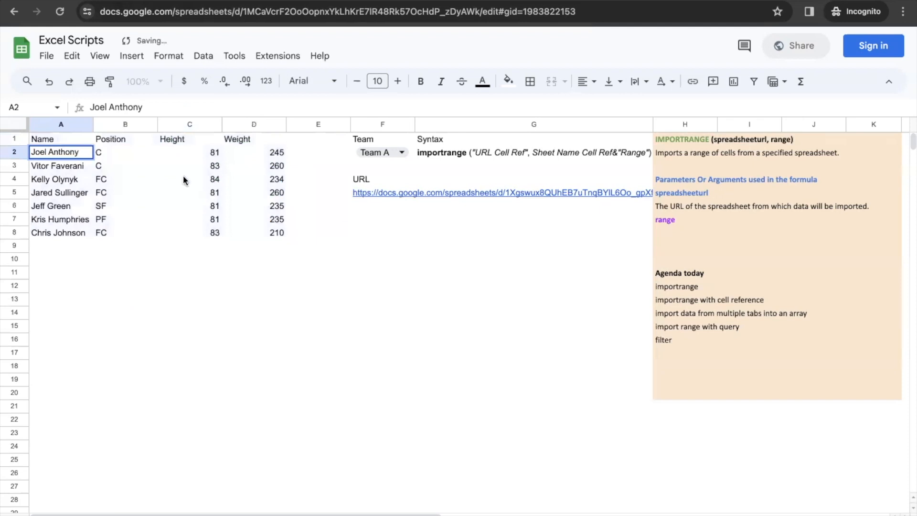
click(75, 139)
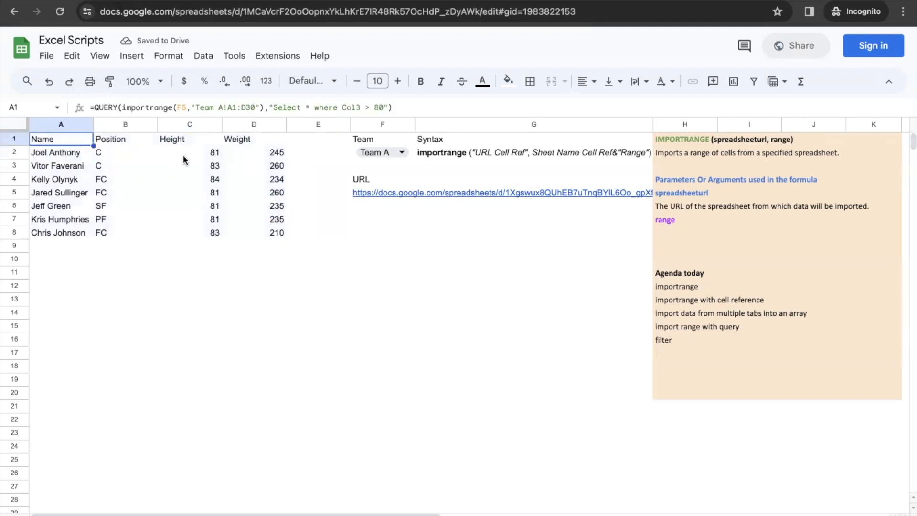